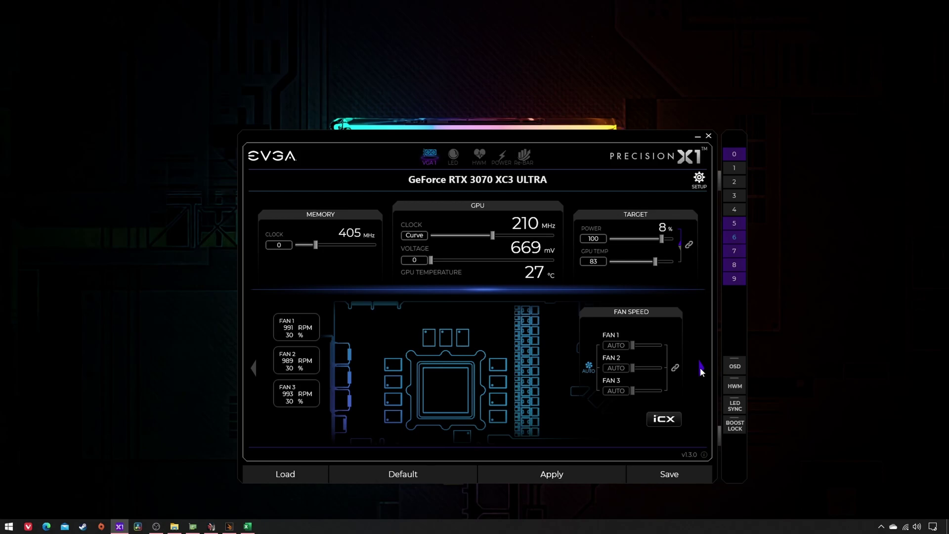
Step: Switch the fan panel to the custom fan curve graphs for all three fans
left_click(701, 368)
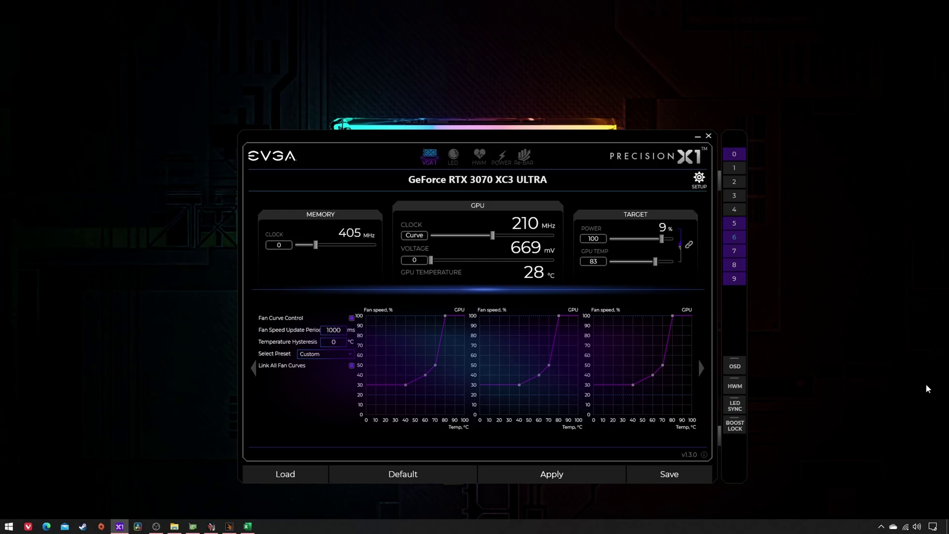
Step: Open HWiNFO64 sensor status from the tray, then cycle through GPU-Z, Superposition, 3DMark and Excel
left_click(881, 526)
left_click(891, 489)
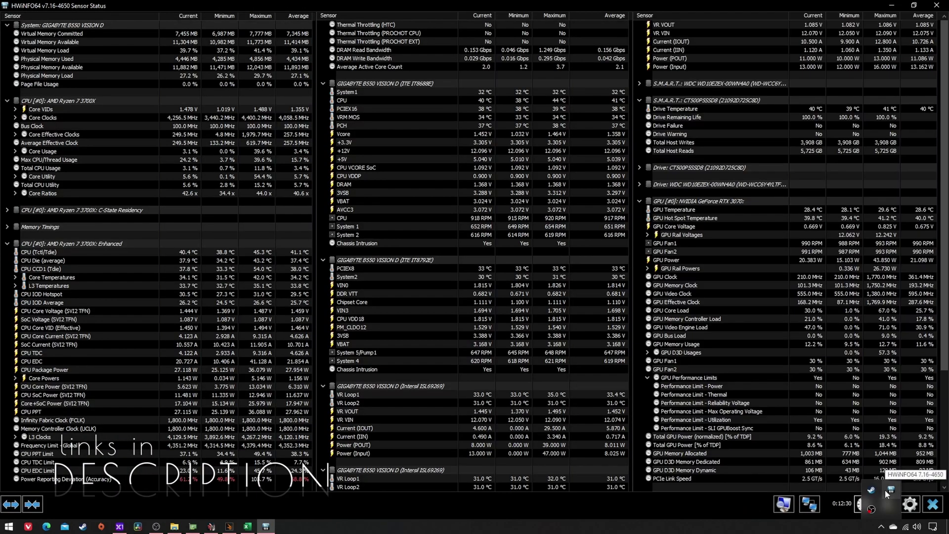
left_click(192, 528)
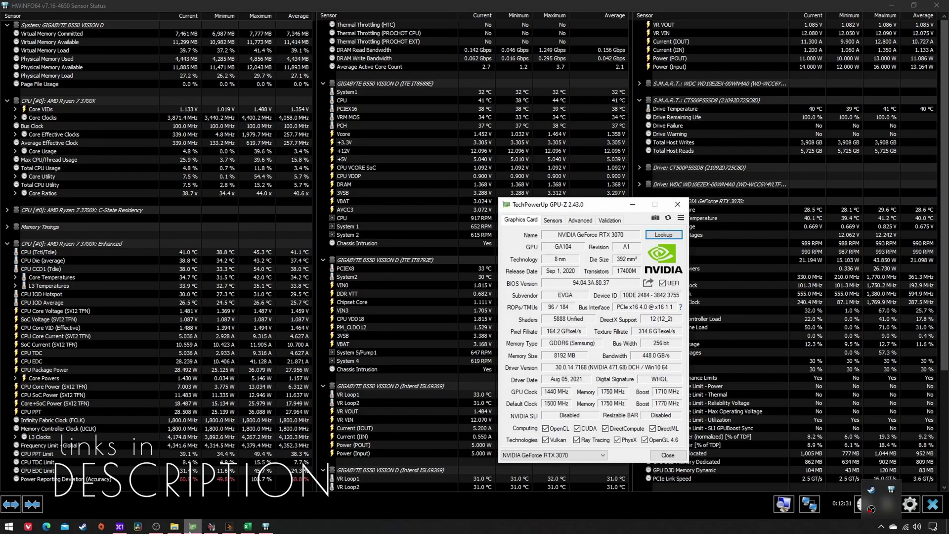
left_click(212, 528)
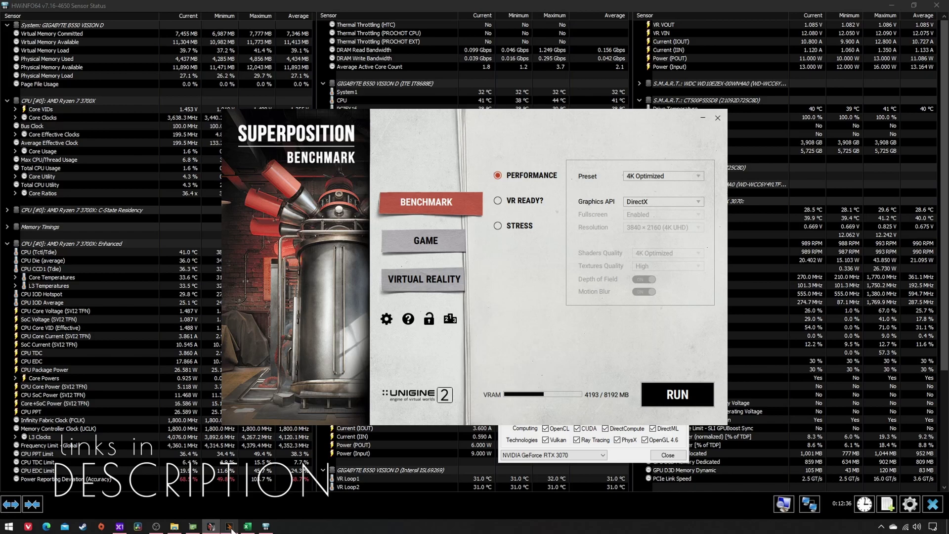
left_click(229, 527)
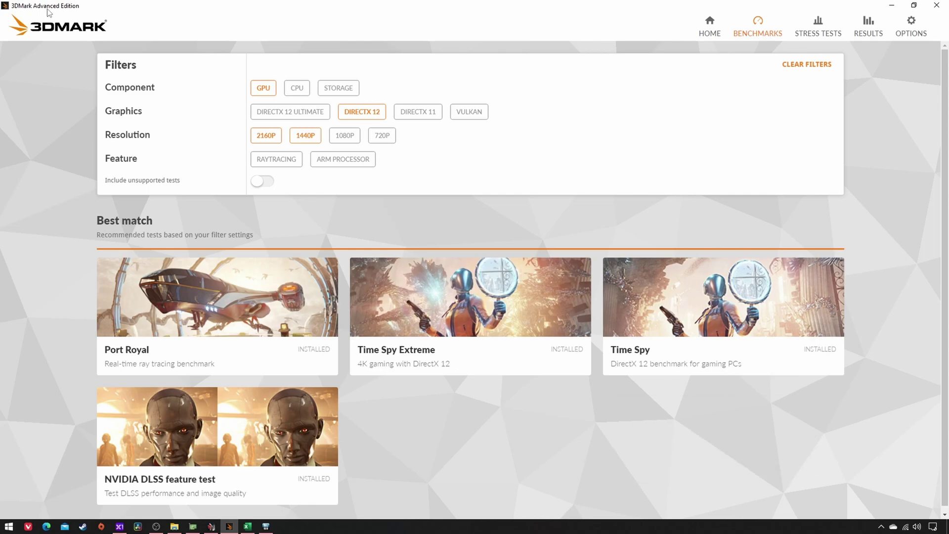
left_click(247, 526)
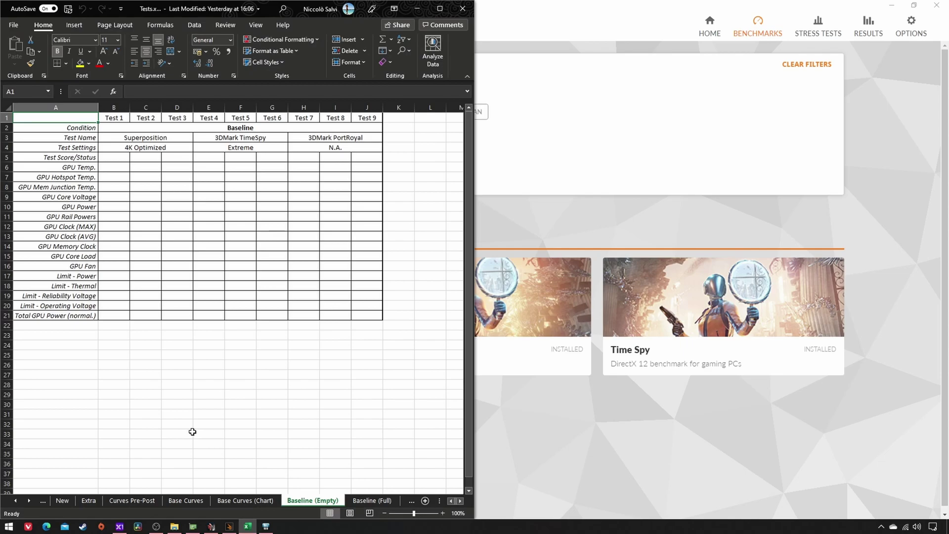
left_click(32, 128)
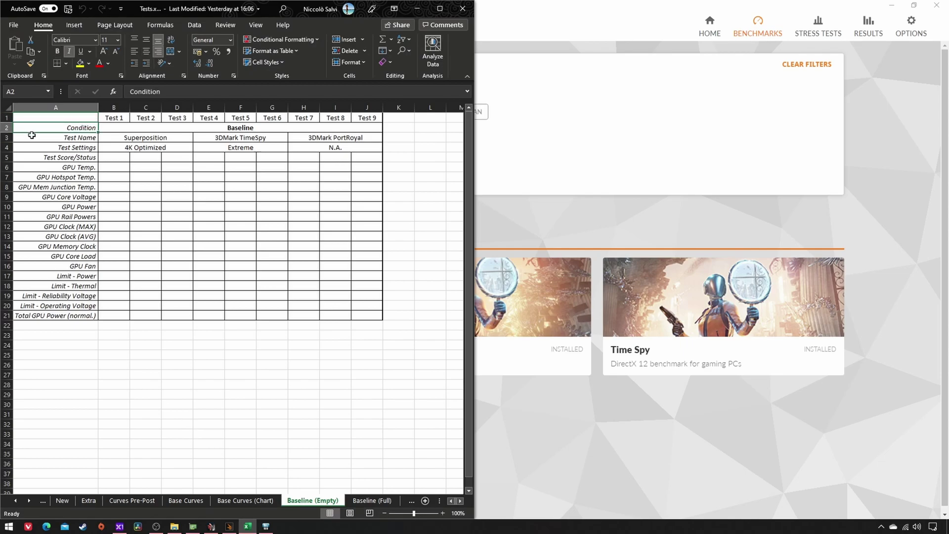
left_click(32, 137)
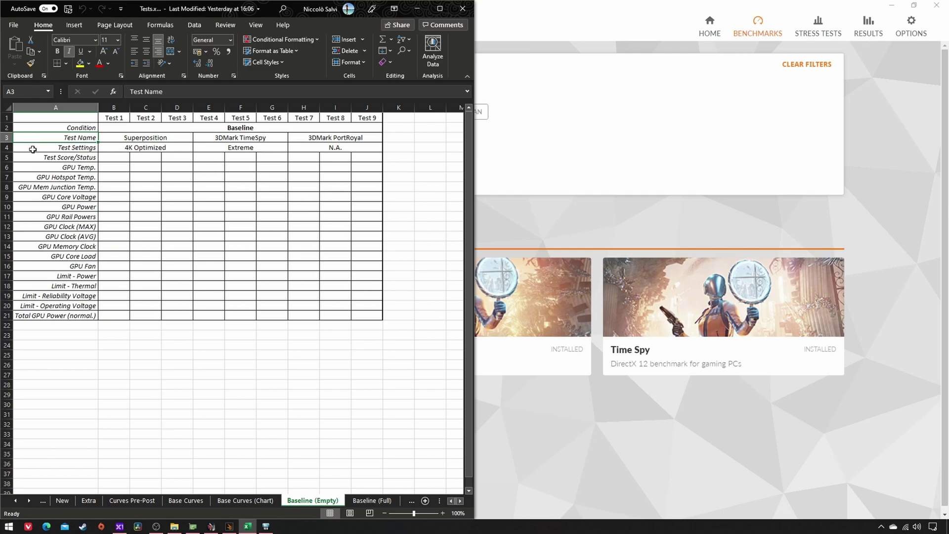
left_click(33, 149)
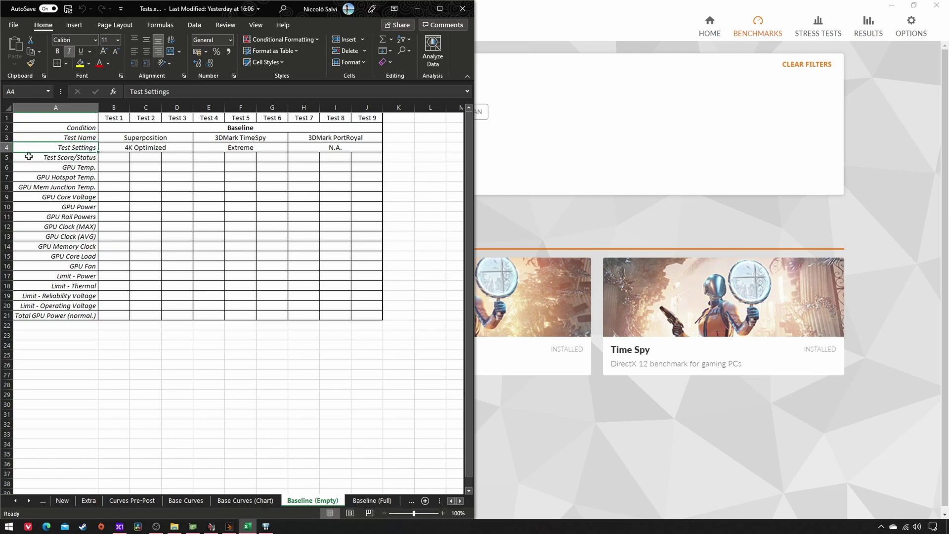
left_click(29, 156)
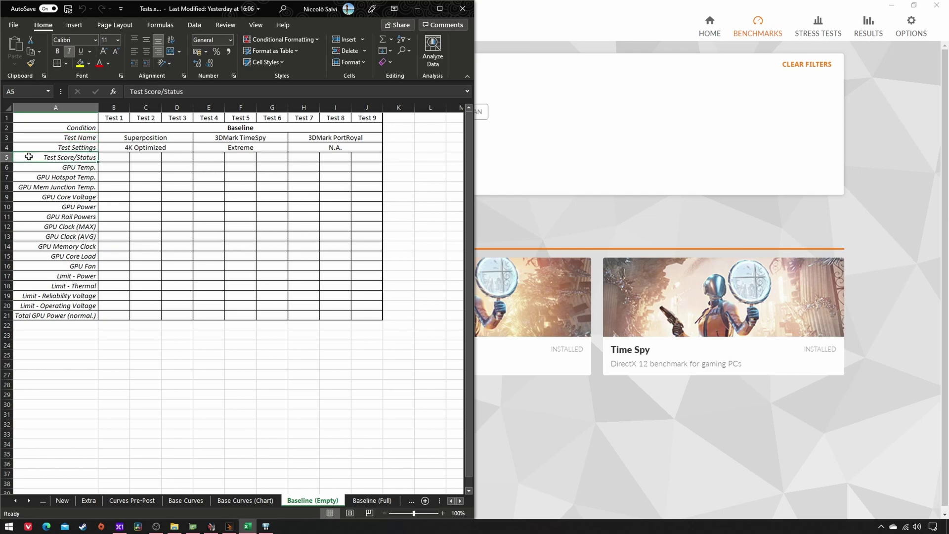
Step: Match the Baseline rows GPU Temp. through GPU Clock (MAX) against the HWiNFO sensor readings
left_click(267, 527)
left_click(248, 527)
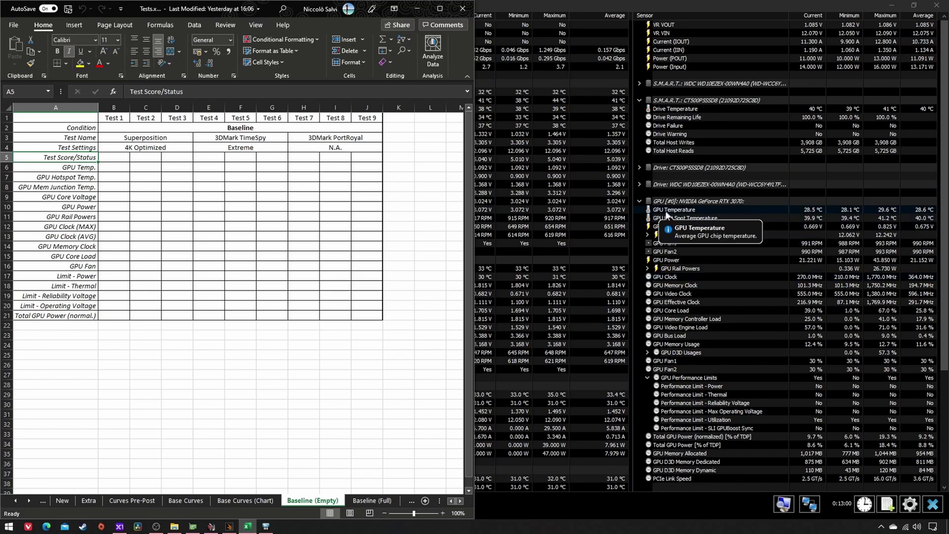
left_click(66, 167)
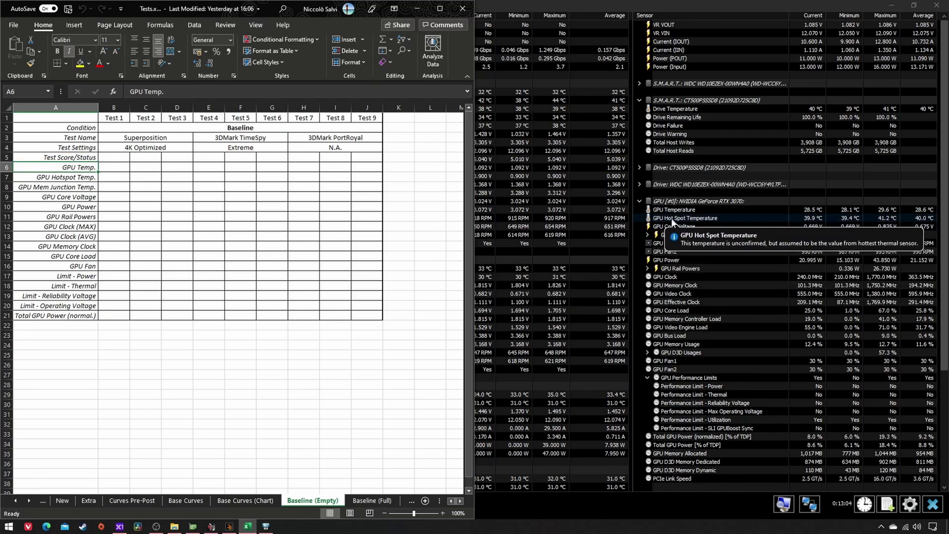
left_click(23, 177)
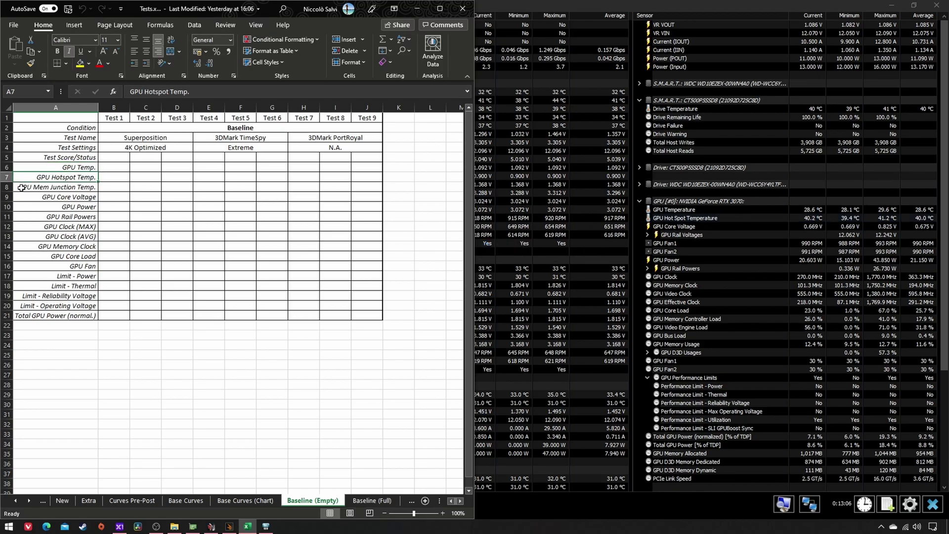
left_click(21, 187)
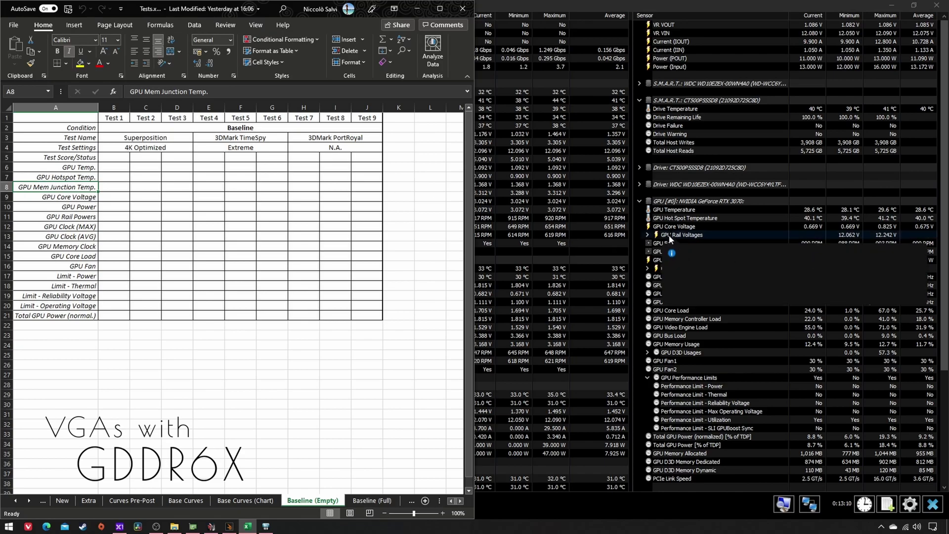
left_click(29, 199)
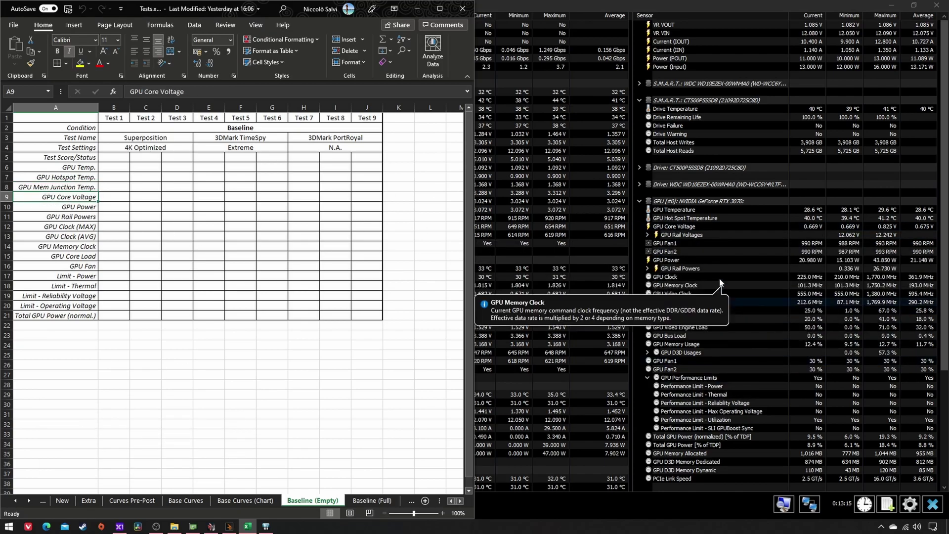
left_click(40, 208)
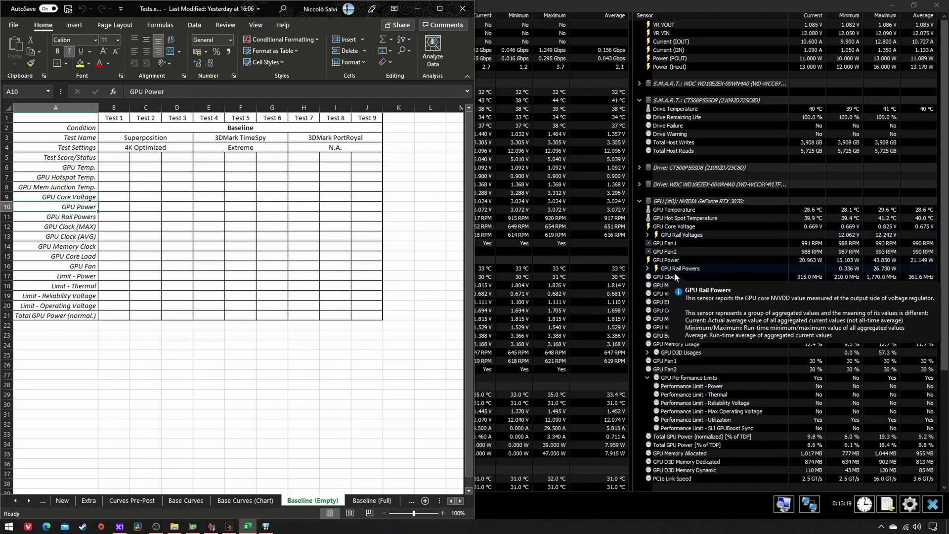
left_click(24, 218)
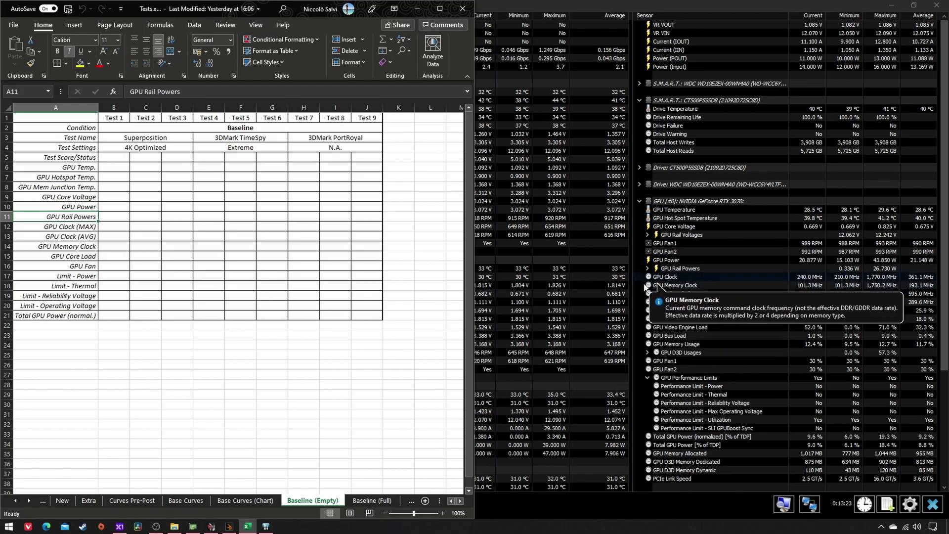
left_click(31, 227)
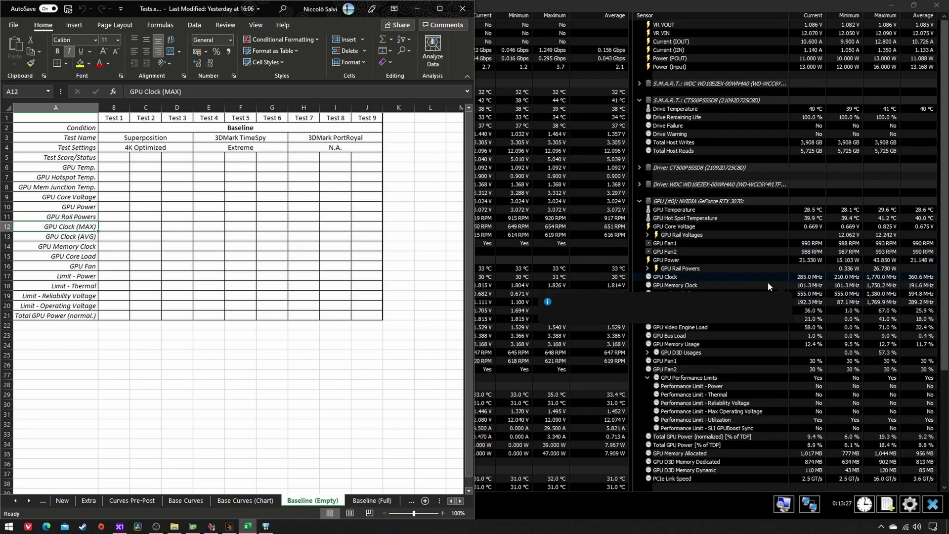
left_click(29, 238)
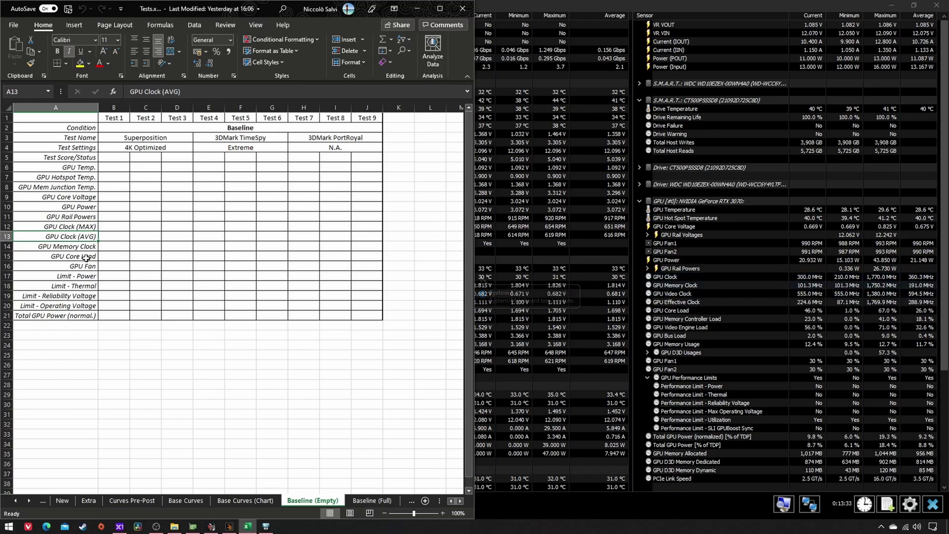
left_click(20, 247)
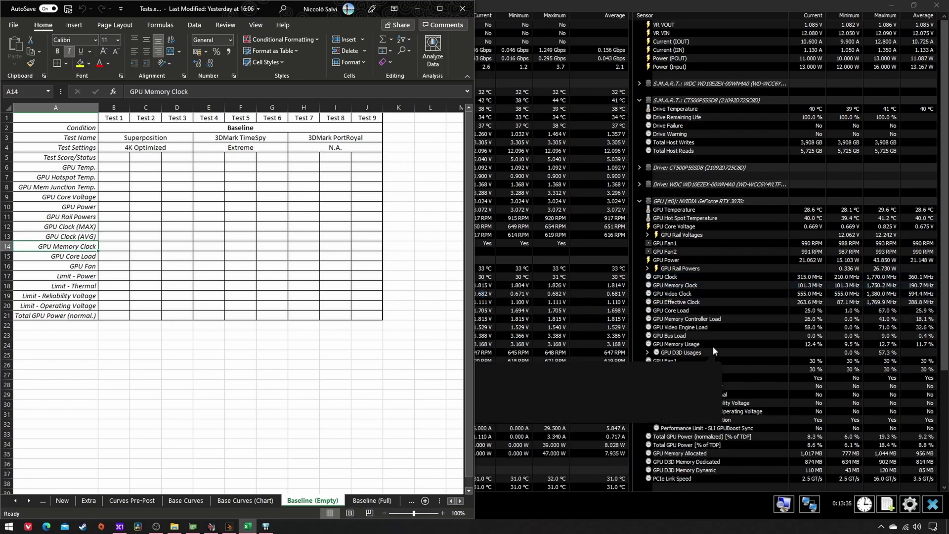
left_click(34, 258)
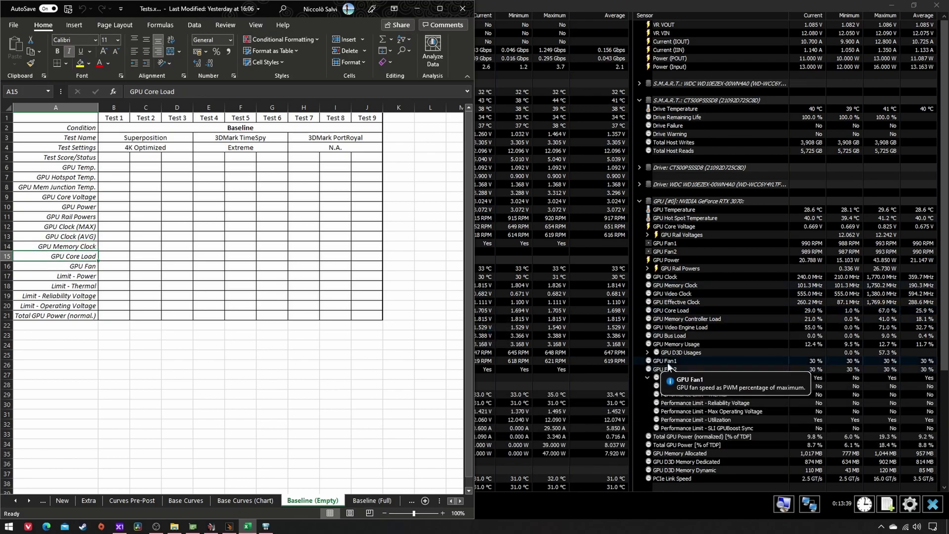
left_click(33, 267)
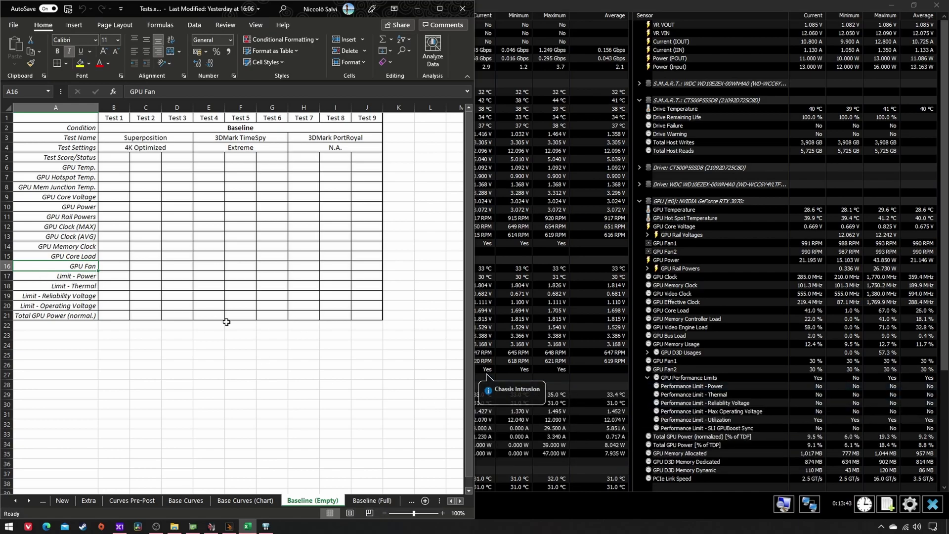
left_click(35, 276)
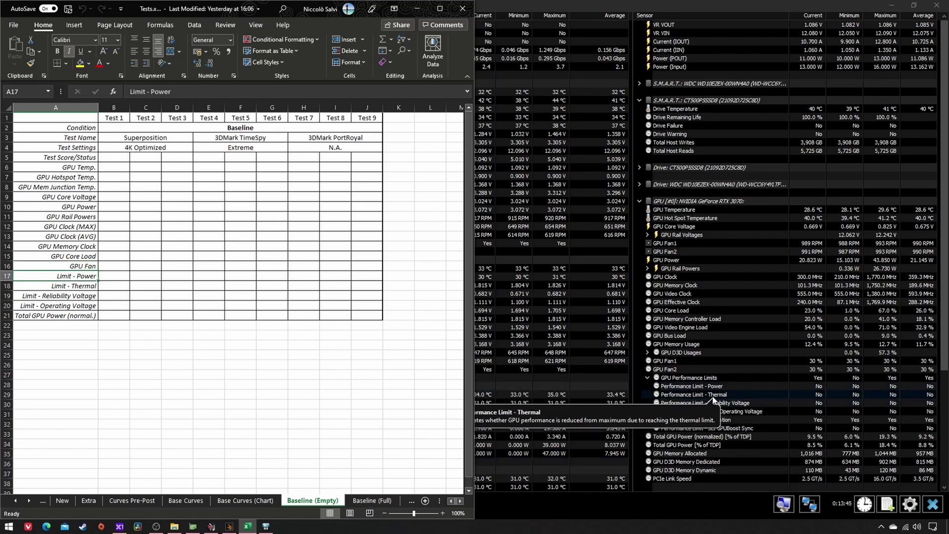
left_click(59, 287)
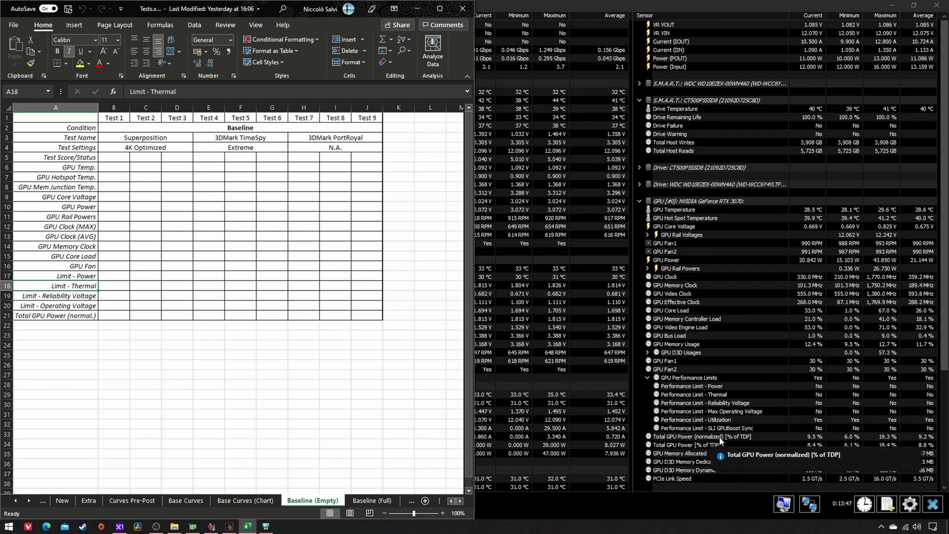
left_click(42, 296)
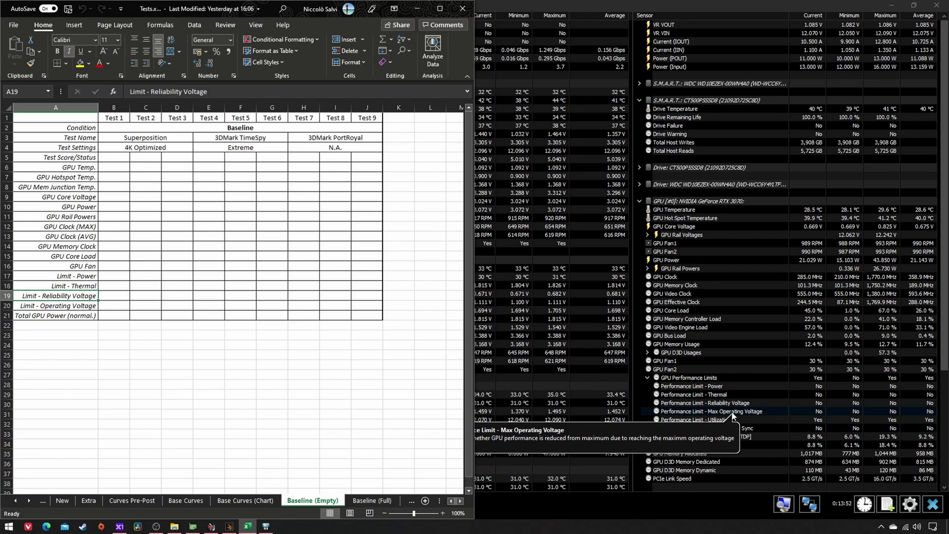
left_click(54, 306)
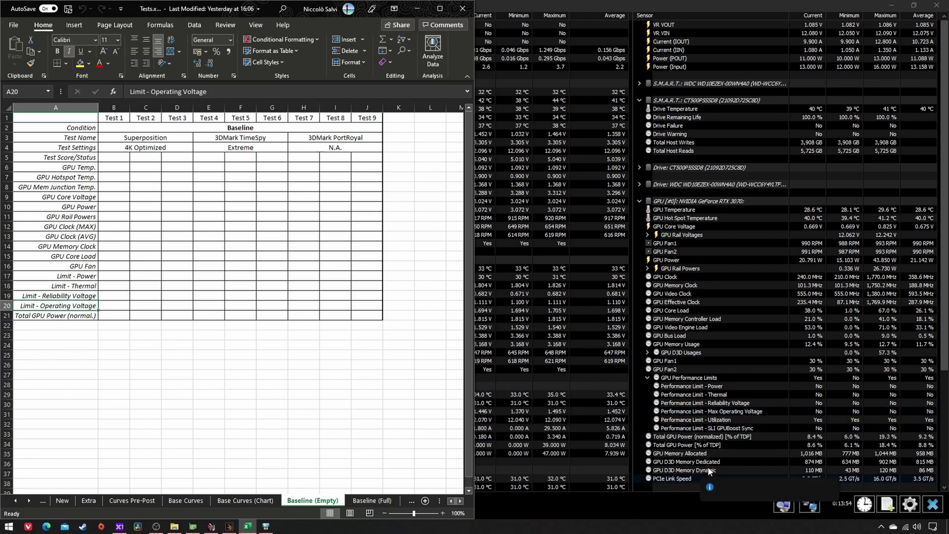
left_click(54, 317)
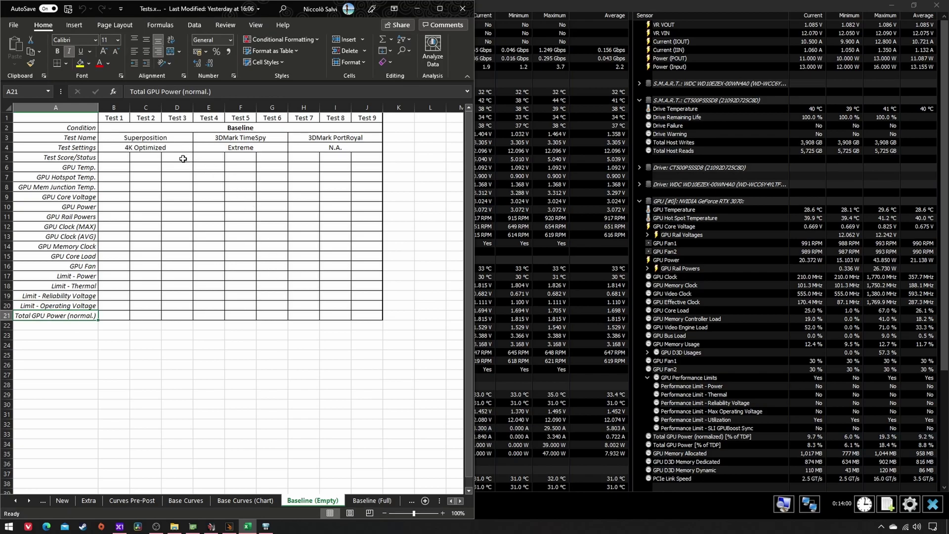
Step: Check the Superposition, Extreme and Port Royal test names, then bring HWiNFO64 forward
left_click(151, 141)
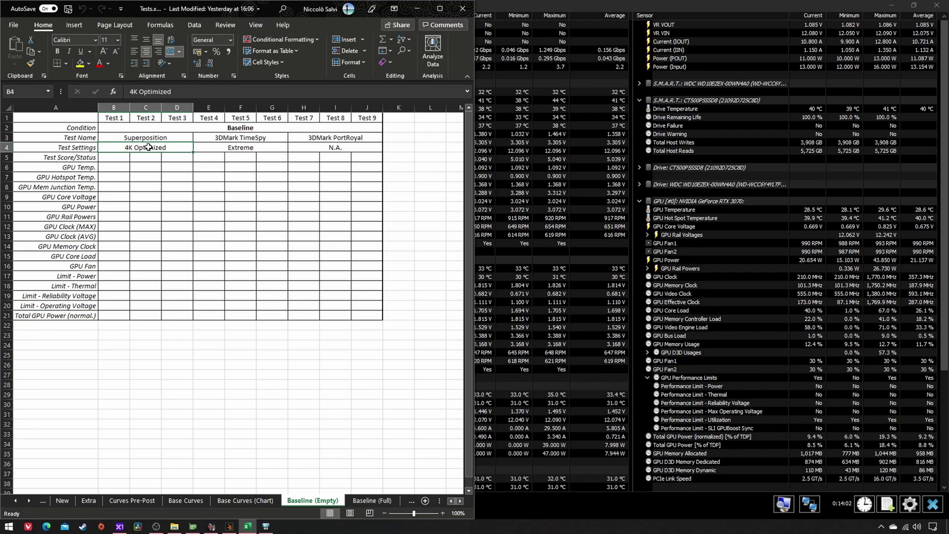
left_click(225, 147)
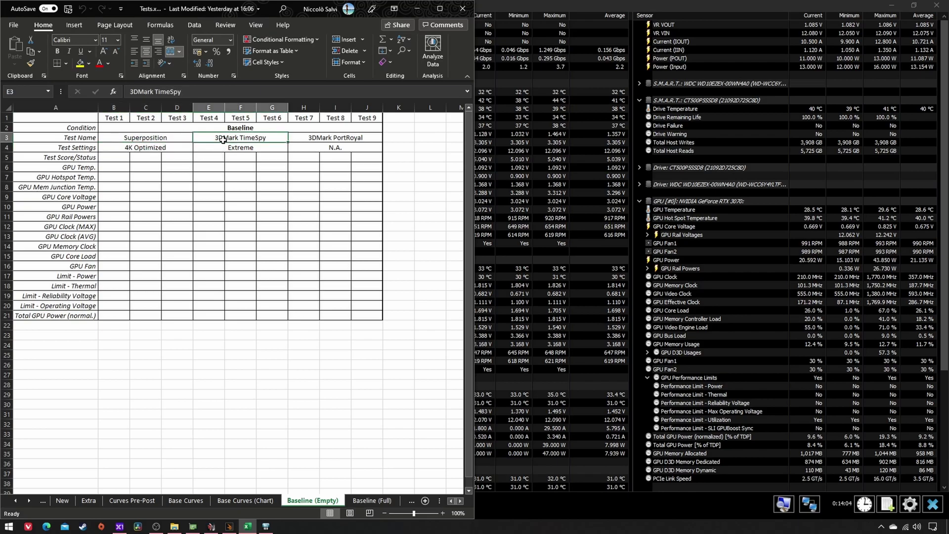
left_click(320, 138)
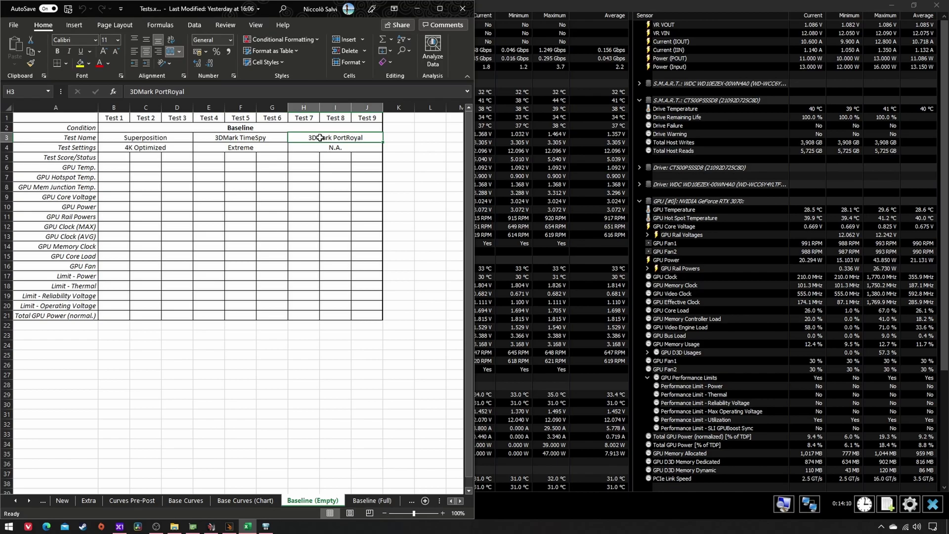
left_click(864, 505)
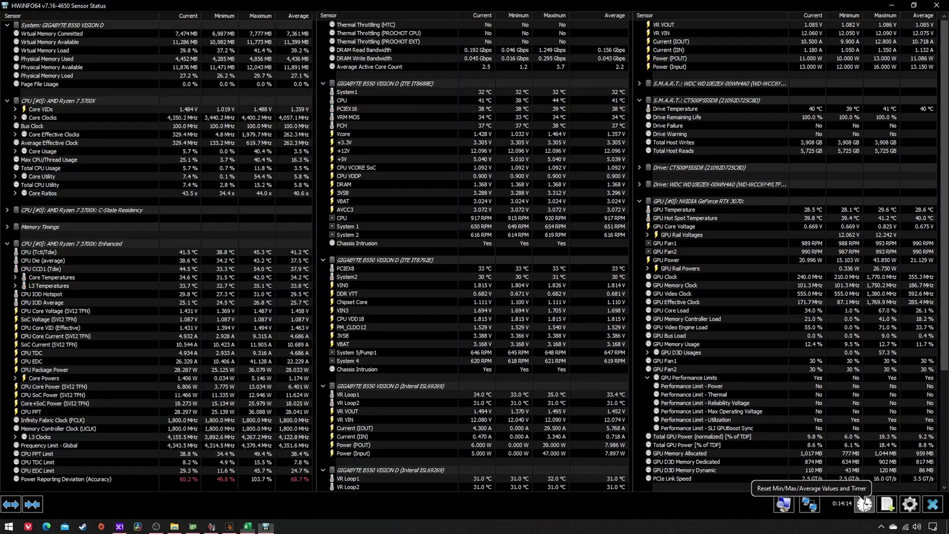
Step: Select Test 1 cells B5:B21 and the GPU Clock (AVG) row in Excel, then go to 3DMark
left_click(248, 527)
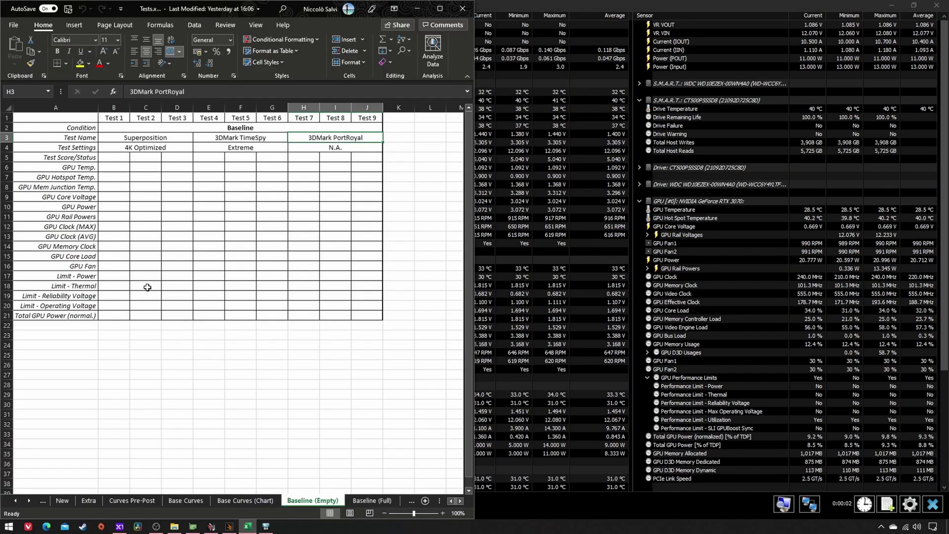
left_click_drag(106, 158, 112, 317)
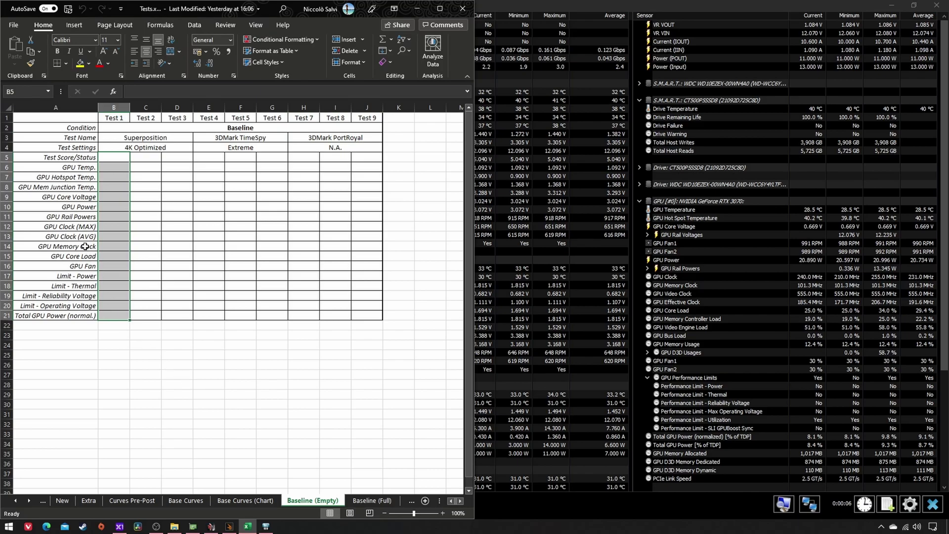
left_click(68, 236)
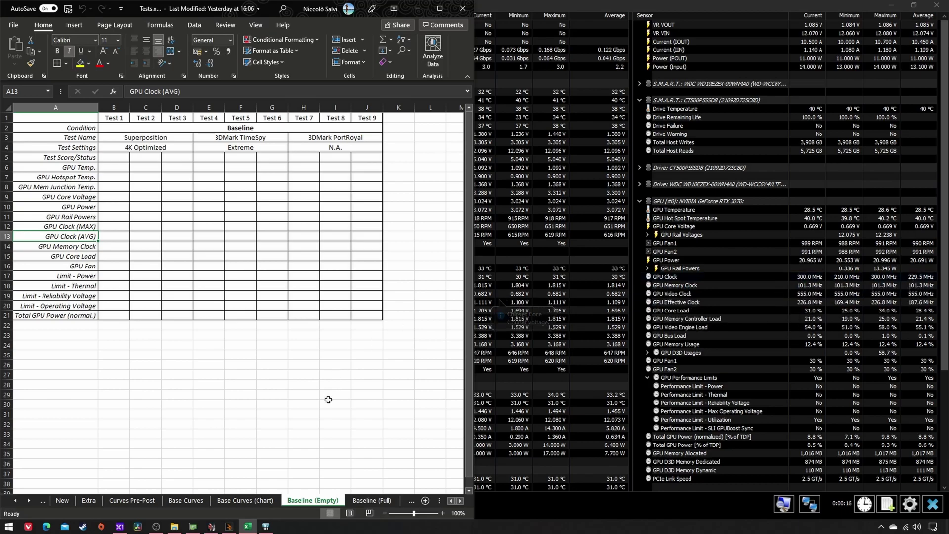
left_click(229, 528)
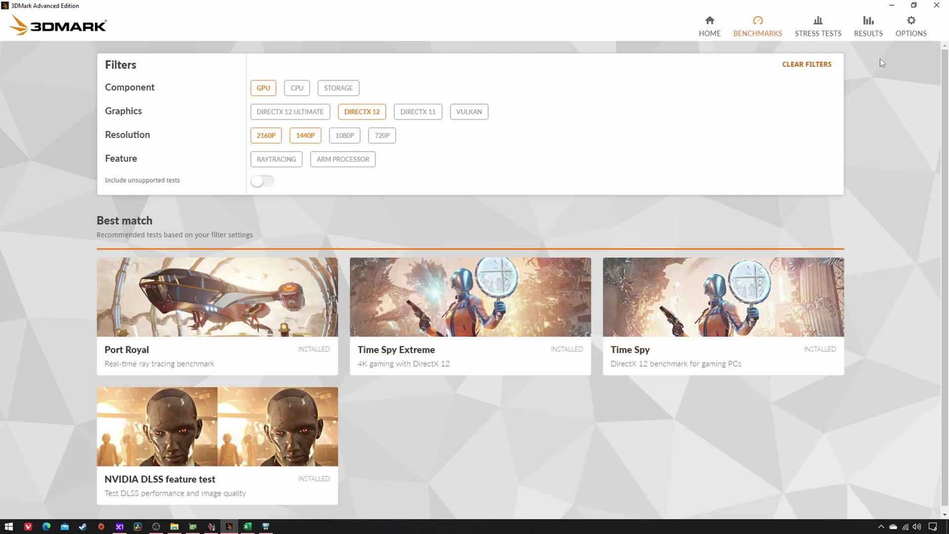
Step: Show the Port Royal 8,013 result details with the 1849 MHz average clock, then select B13:D13
left_click(867, 41)
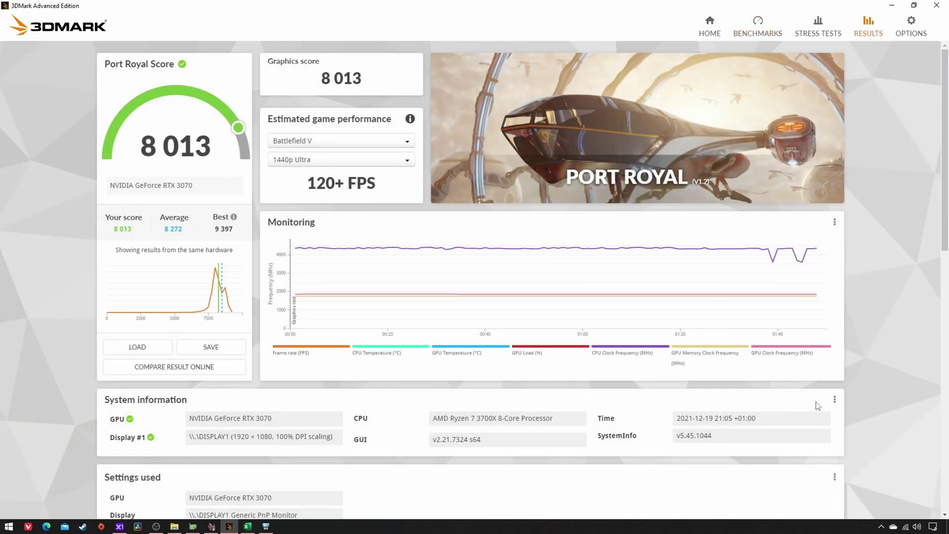
mouse_move(797, 404)
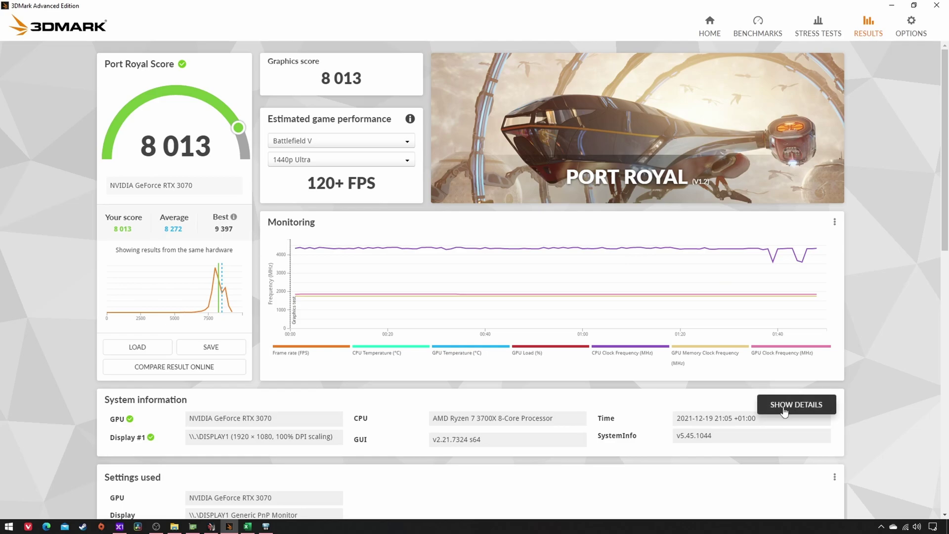
left_click(784, 411)
scroll(302, 393, "down", 4)
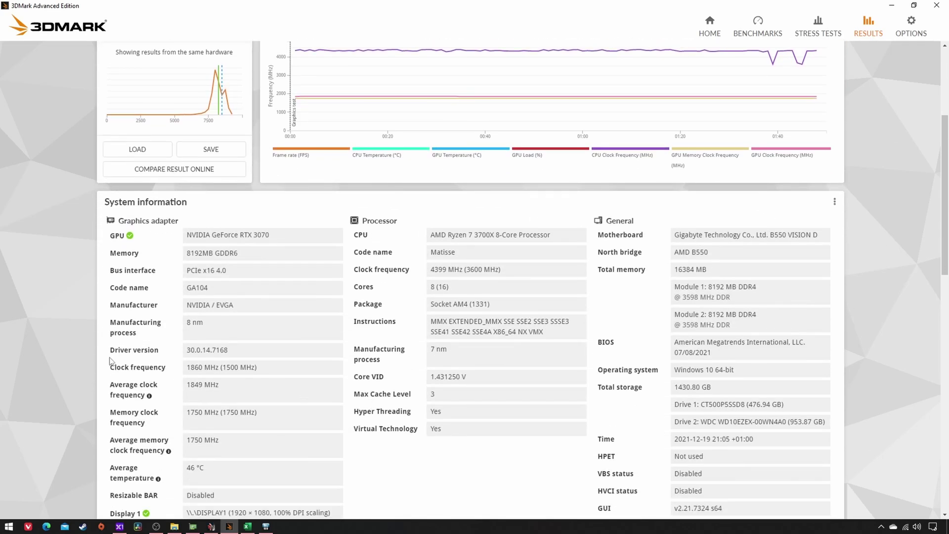
scroll(111, 361, "down", 1)
left_click_drag(110, 335, 160, 346)
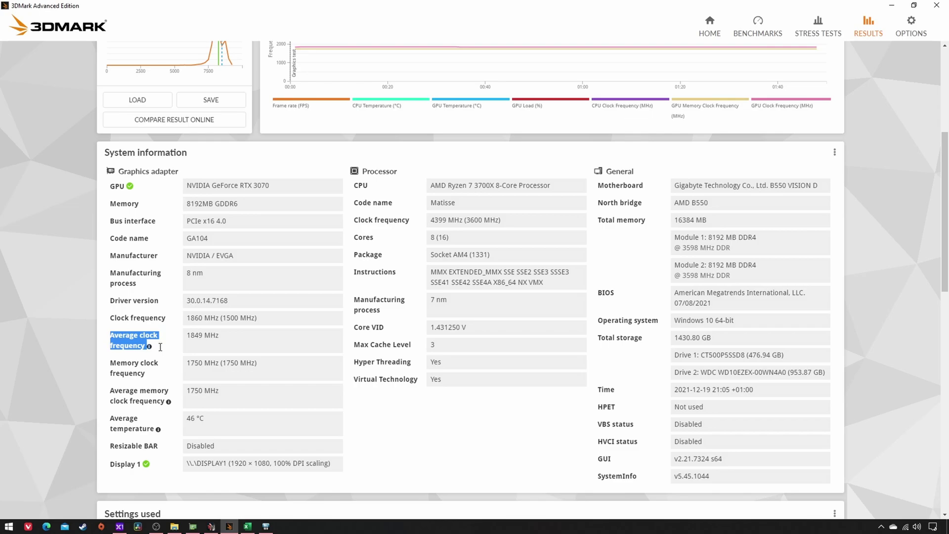
left_click(245, 526)
left_click_drag(114, 236, 181, 234)
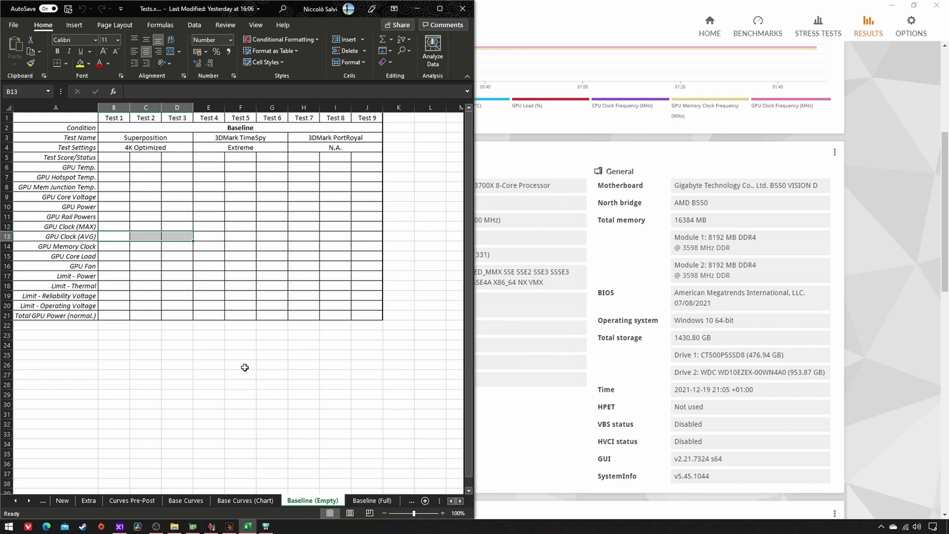
Step: Review the Baseline (Full) results B5:J21, maximize Excel, and open the Undervolting (Empty) sheet
left_click(370, 501)
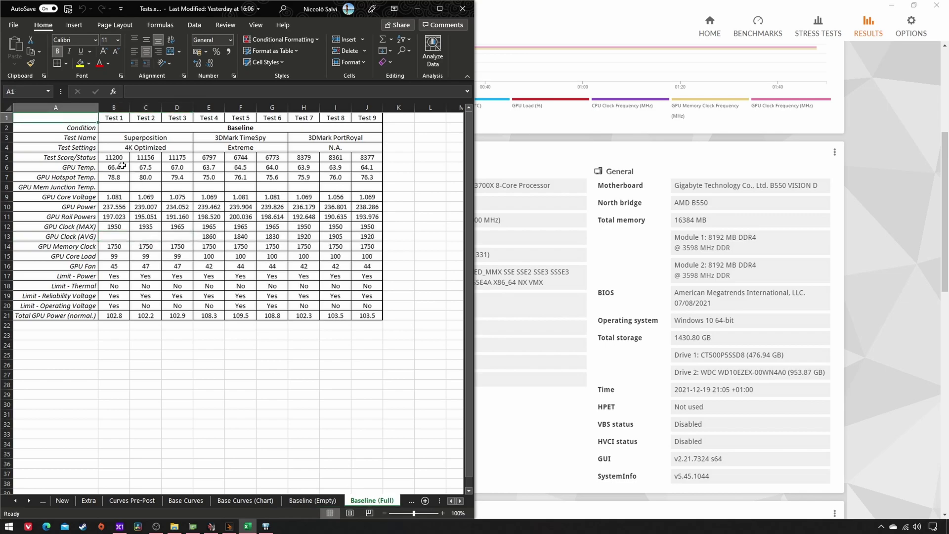
left_click_drag(118, 157, 367, 315)
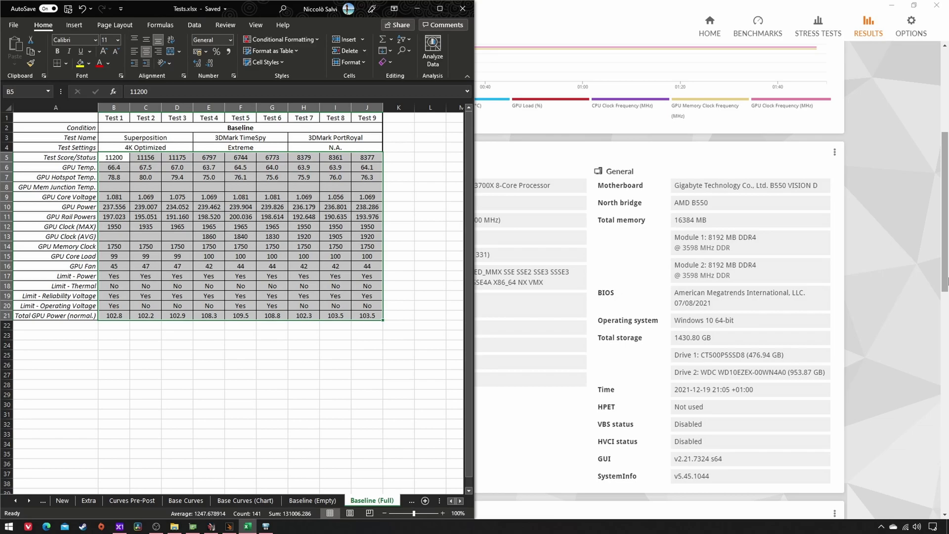
left_click(442, 14)
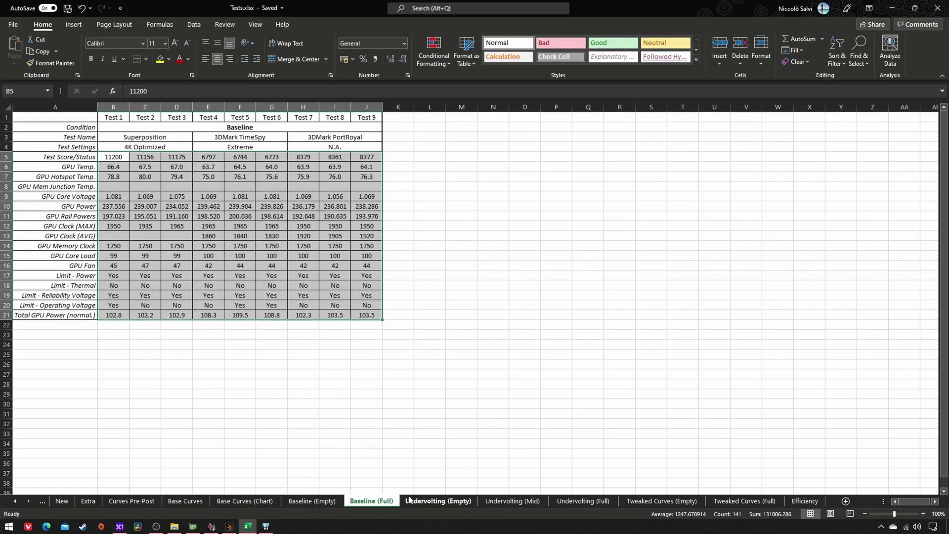
left_click(416, 501)
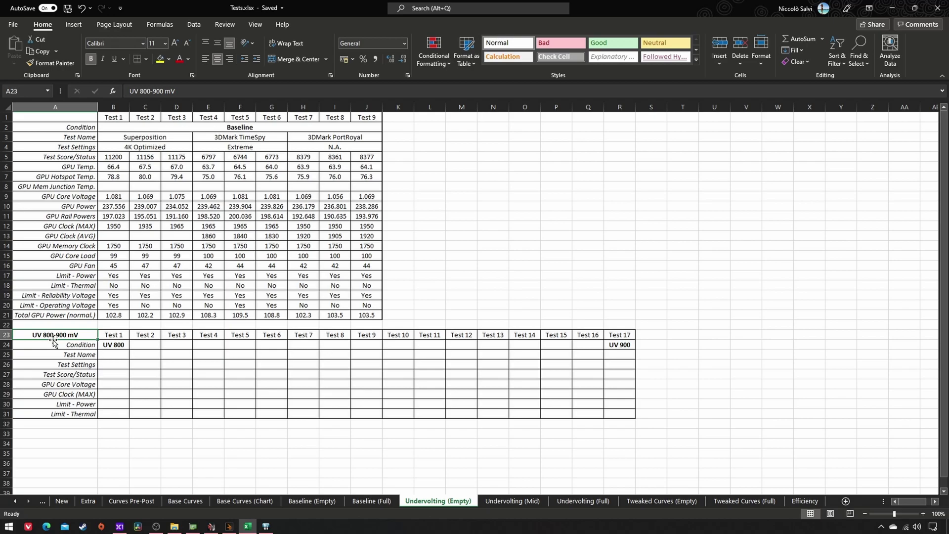
Step: Enter Test 1's 0.800 V core voltage in B28 and 1770 MHz max clock in B29
left_click(111, 385)
type("0.800")
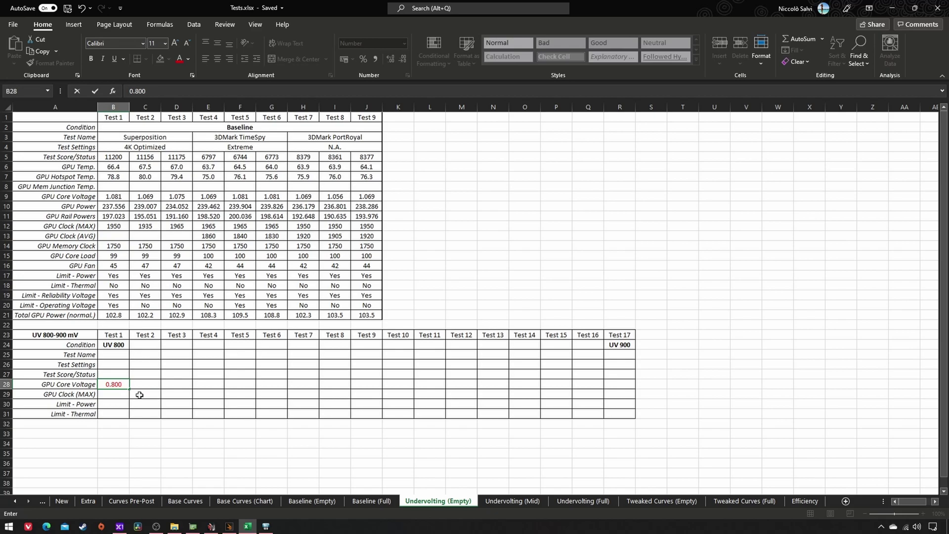
left_click(193, 526)
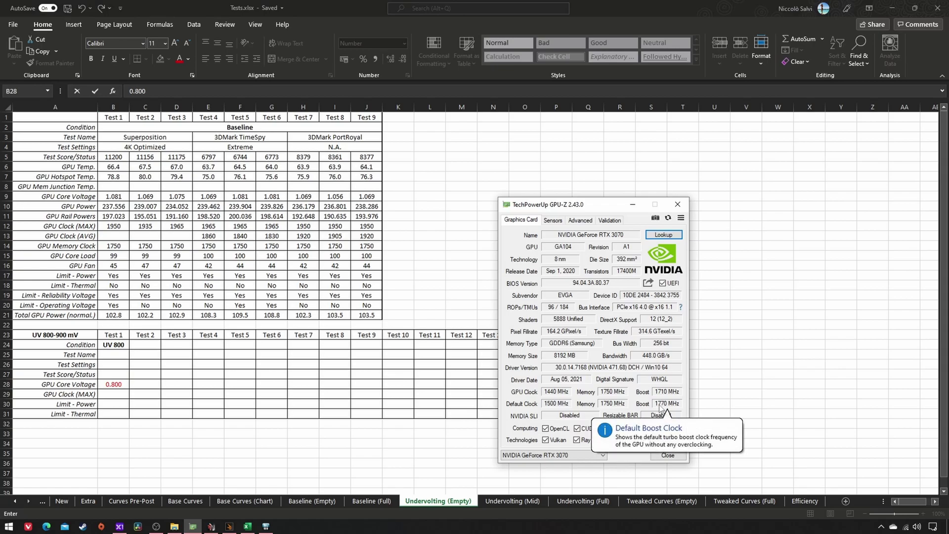
left_click(120, 391)
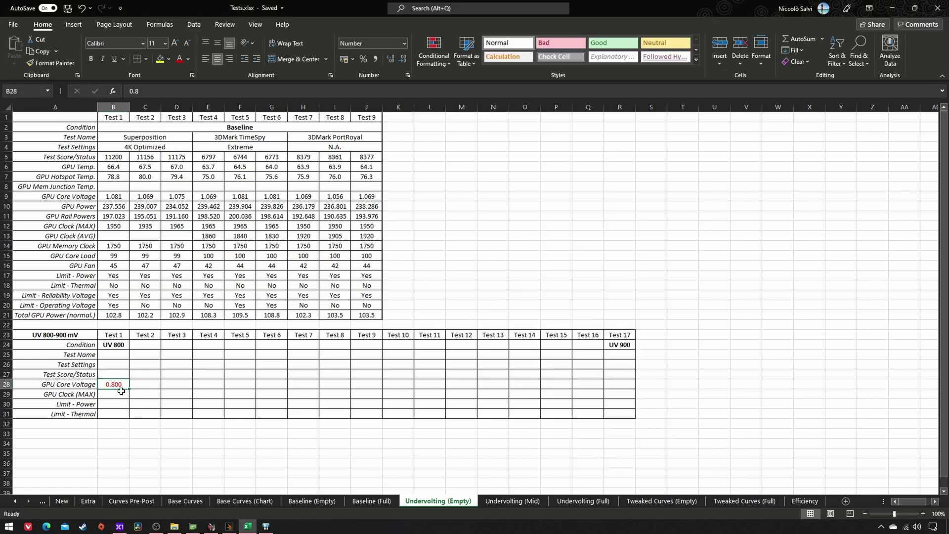
type("1770")
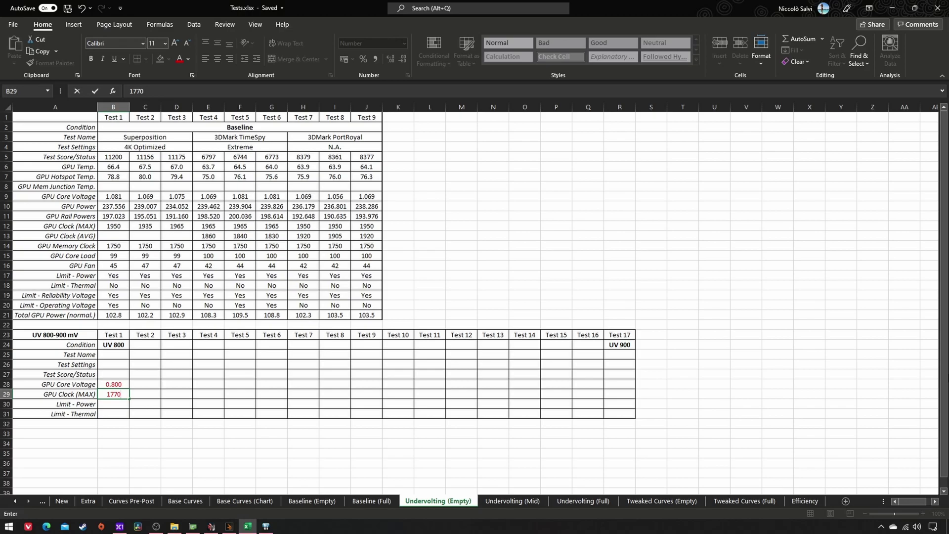
left_click(120, 526)
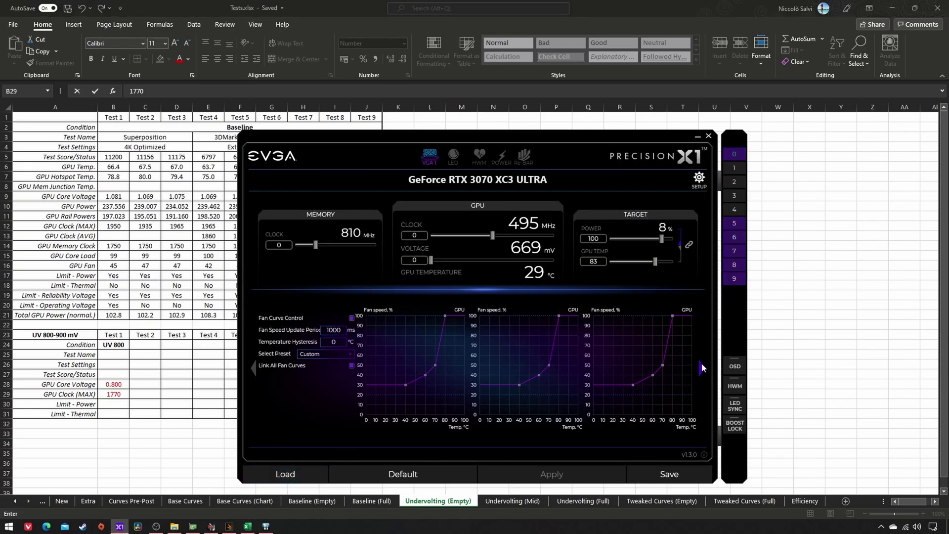
Step: In the VF curve editor, drag every point from 800 mV upward far below the curve
left_click(702, 367)
left_click(296, 405)
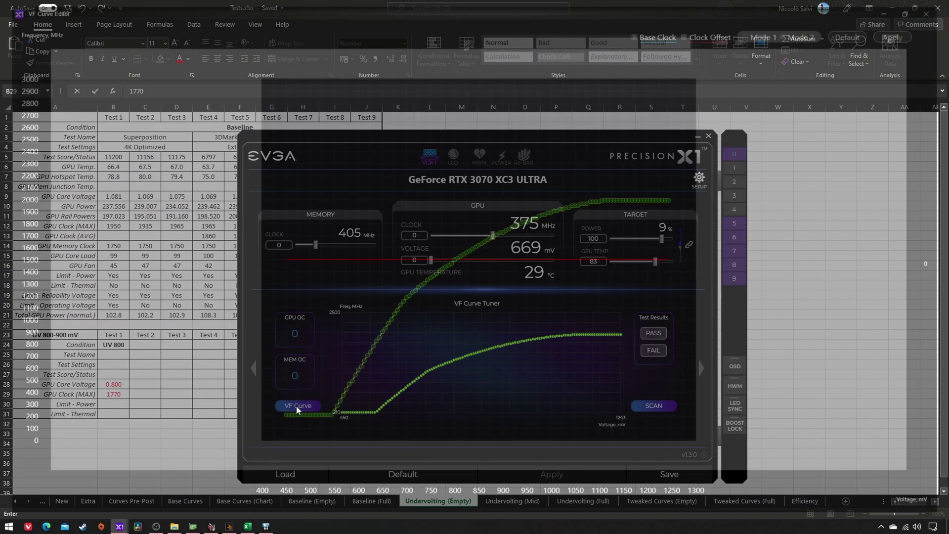
scroll(456, 295, "up", 2)
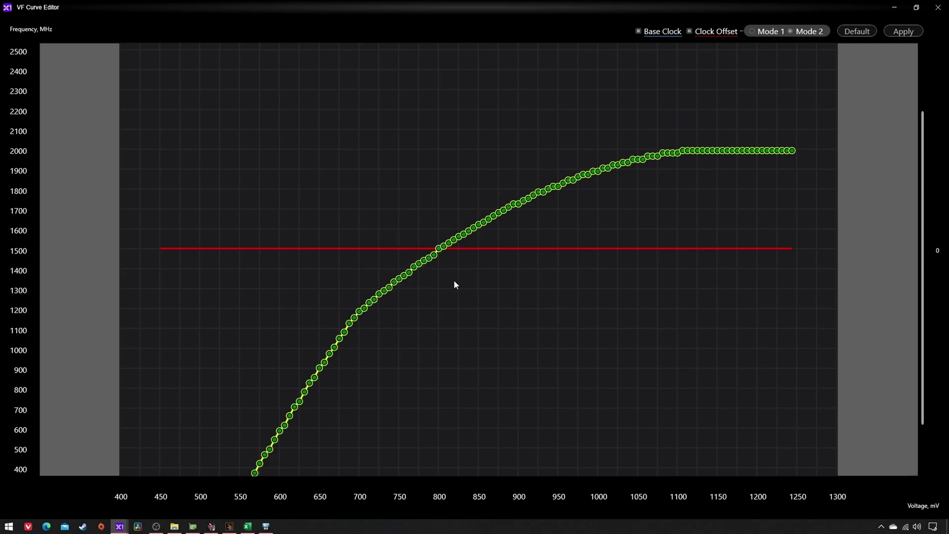
left_click_drag(443, 256, 805, 126)
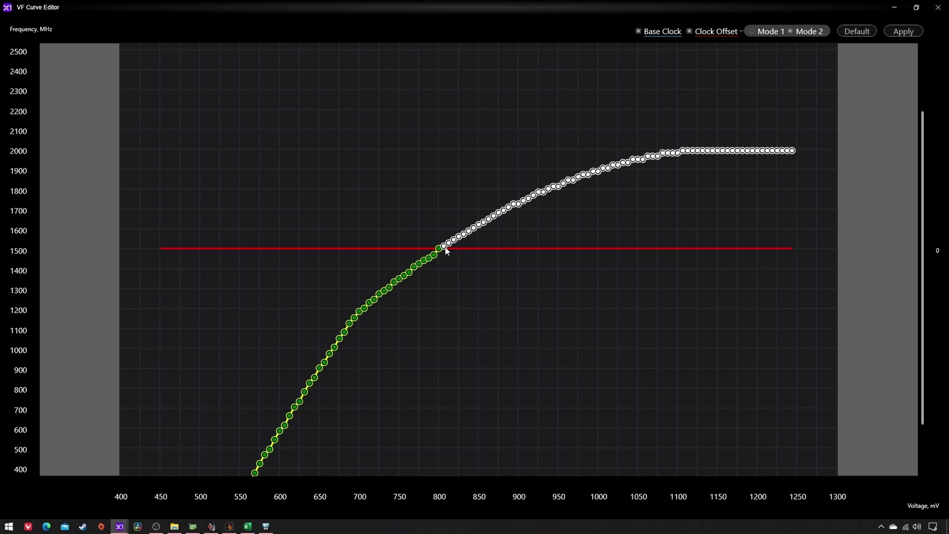
left_click_drag(445, 251, 469, 456)
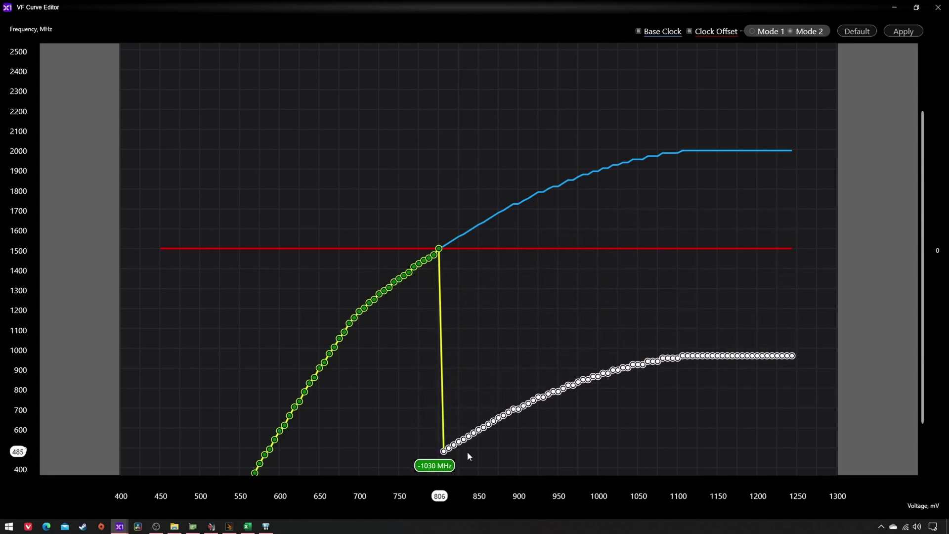
left_click(522, 336)
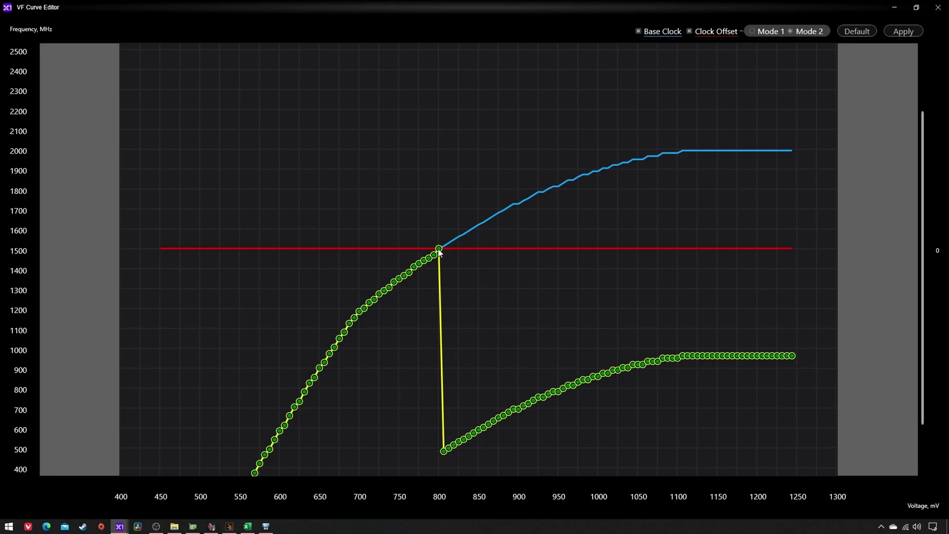
Step: Raise the 800 mV point to 1770 MHz and apply the curve
left_click_drag(439, 252, 440, 197)
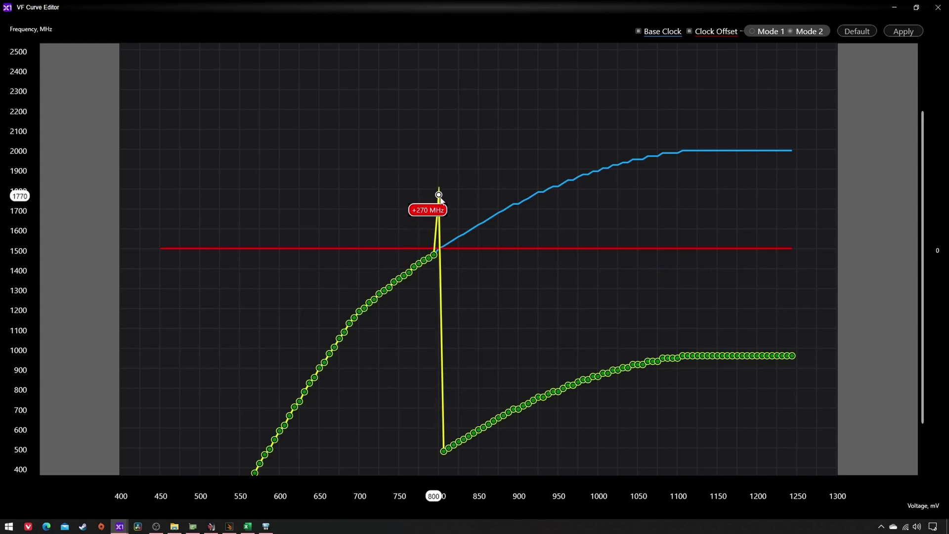
left_click_drag(440, 197, 439, 194)
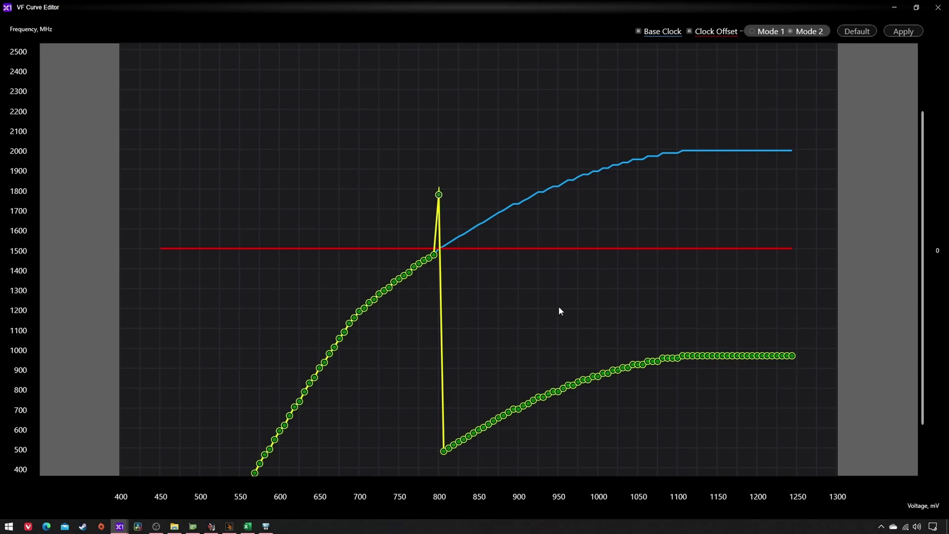
left_click(894, 32)
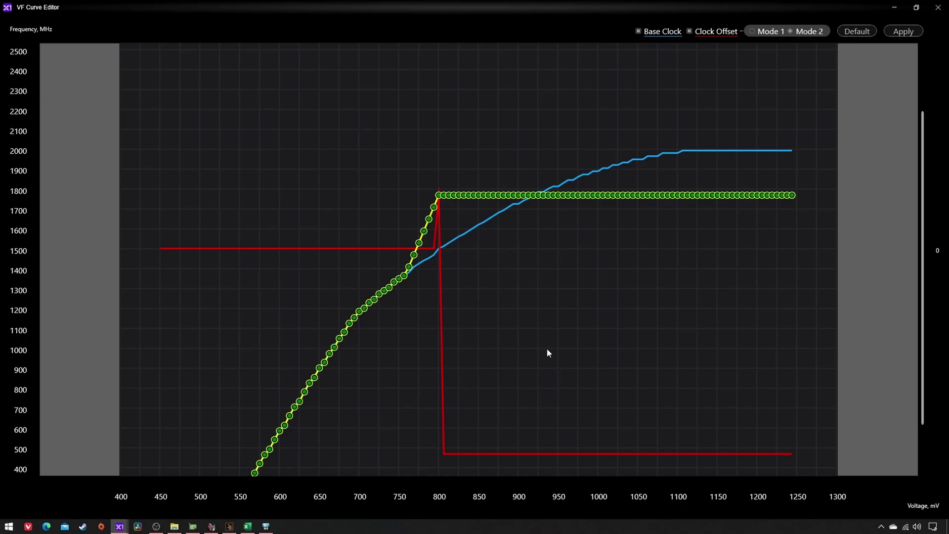
Step: Close the curve editor and enable Boost Lock to confirm 1770 MHz at 800 mV
left_click(938, 7)
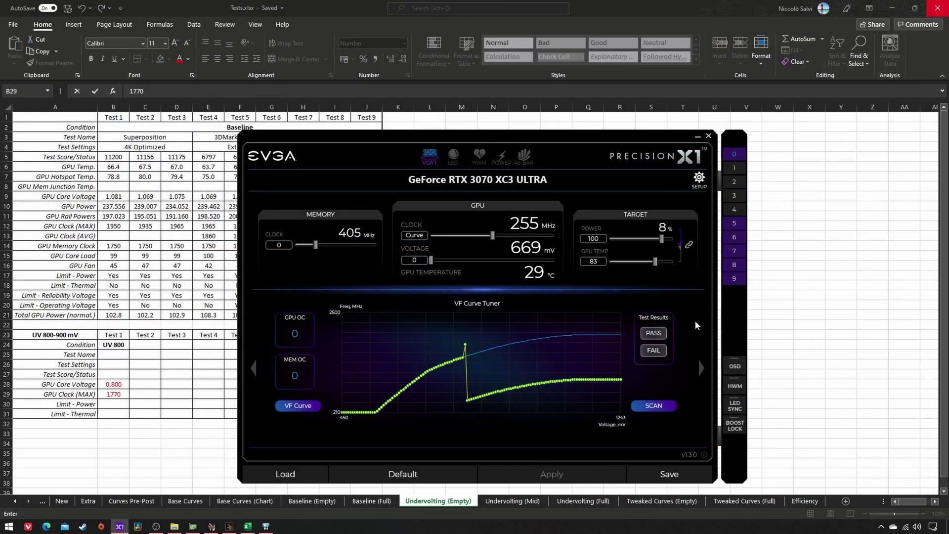
left_click(734, 426)
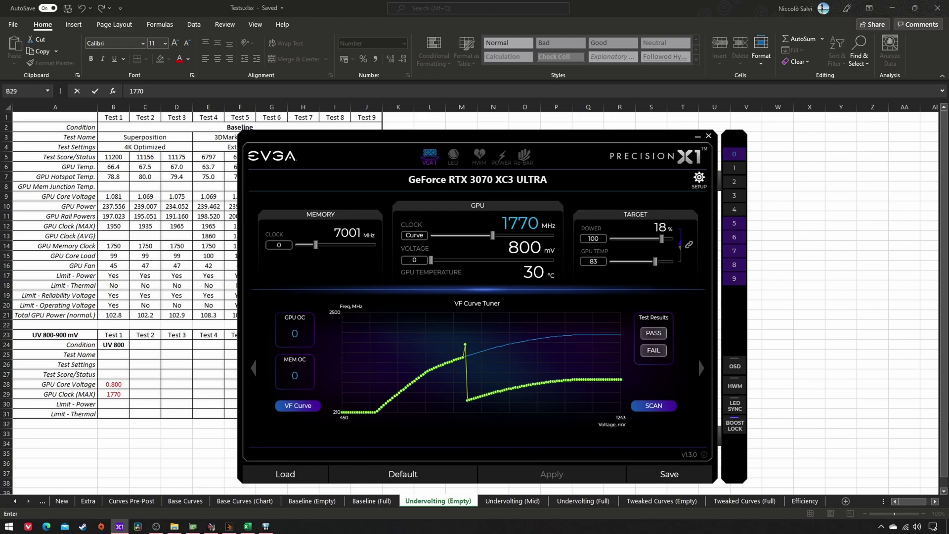
Step: Reopen the VF curve editor and box-select the curve points from 800 to 1250 mV
left_click(296, 405)
left_click(857, 31)
scroll(485, 275, "up", 2)
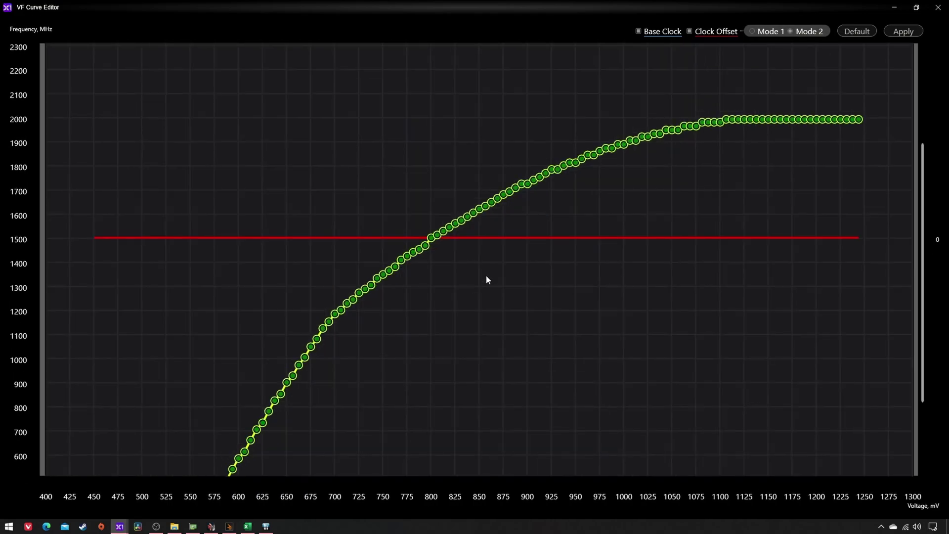
scroll(557, 238, "up", 2)
left_click(537, 160)
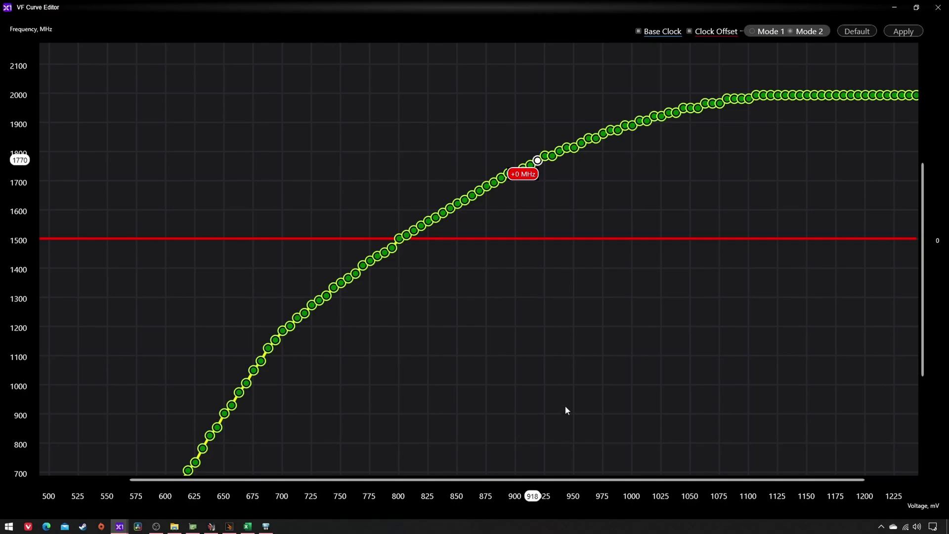
scroll(587, 341, "down", 2)
left_click_drag(440, 273, 847, 129)
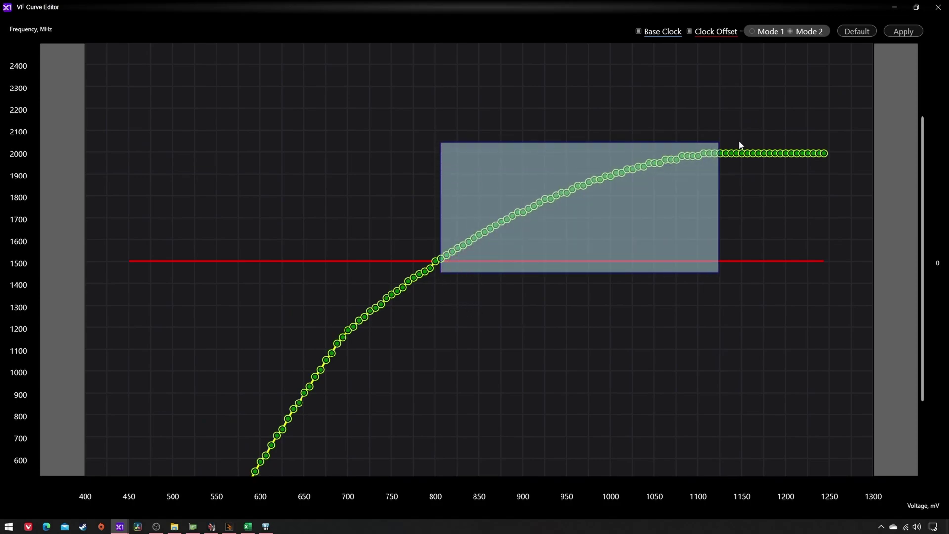
Step: Drop the selected points, set the 800 mV point to 1770 MHz, and apply the curve
left_click_drag(525, 213, 508, 424)
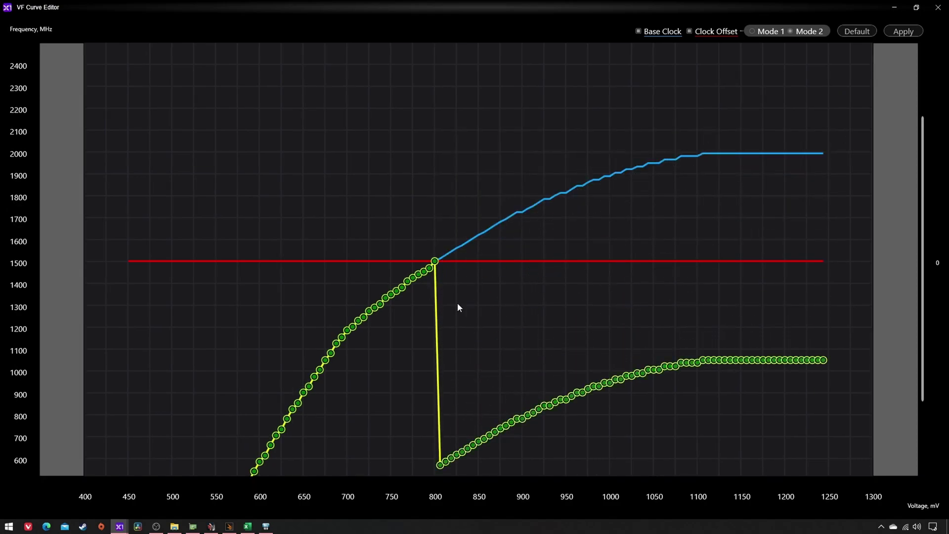
left_click_drag(434, 262, 435, 203)
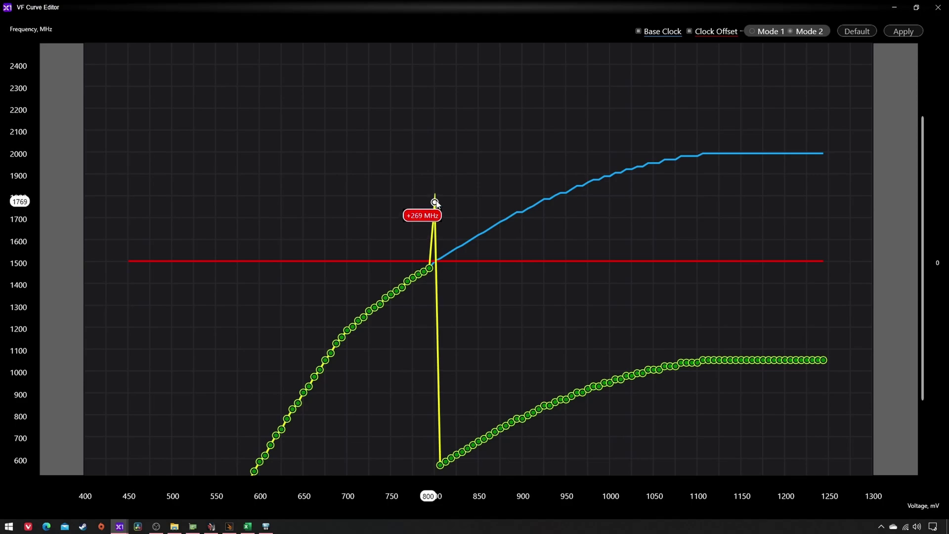
left_click_drag(436, 203, 435, 201)
left_click(533, 338)
left_click(904, 32)
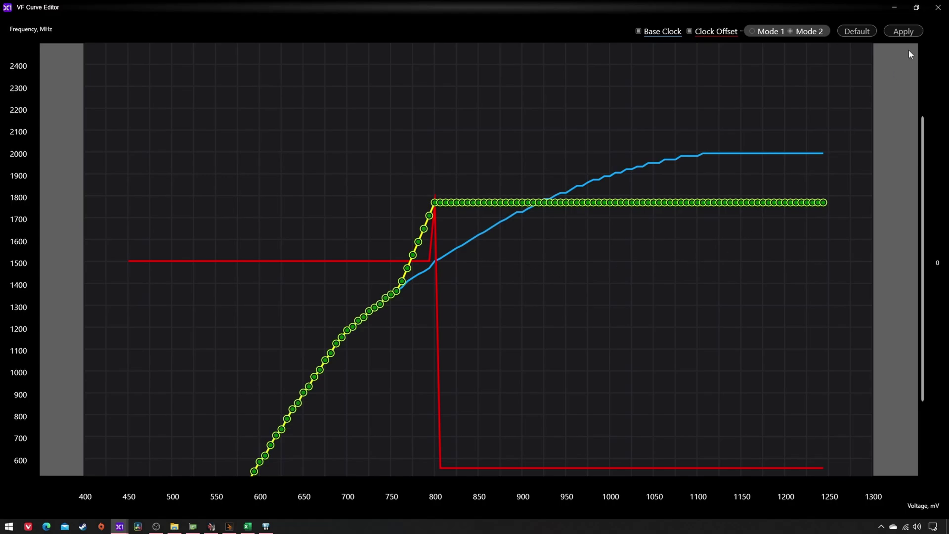
left_click(938, 7)
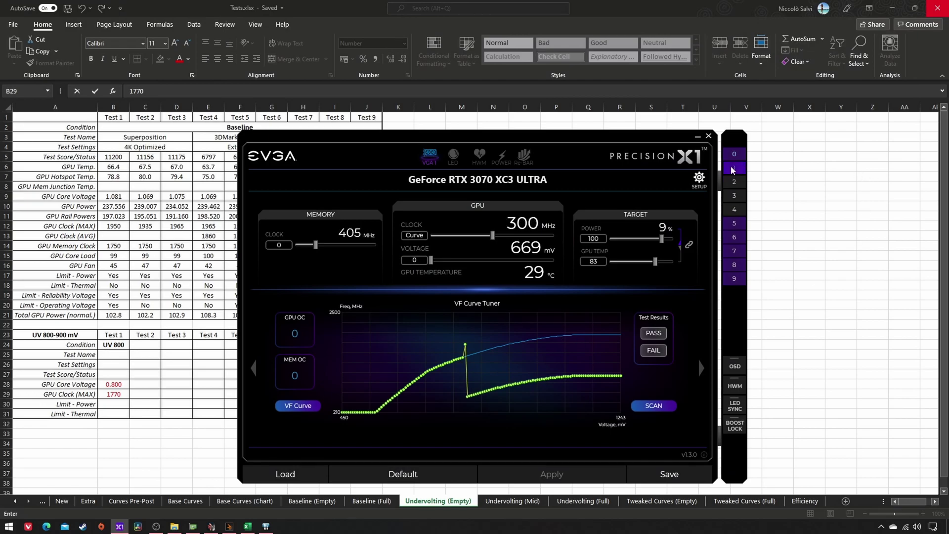
Step: Save the flattened 1770 MHz at 800 mV curve to a Precision X1 profile
left_click(666, 476)
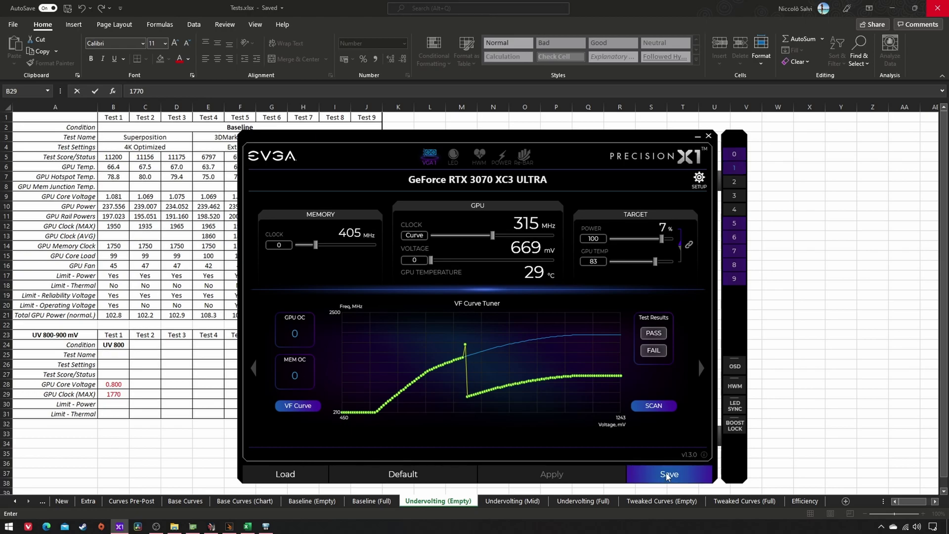